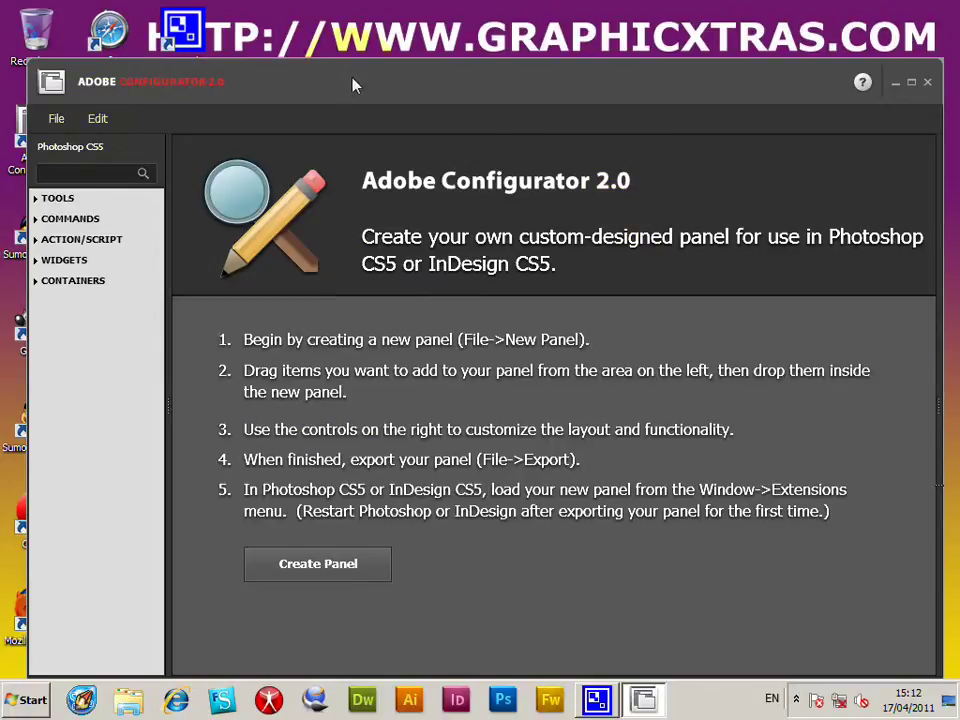
Start a blank panel, resize it to 322 × 336 and rename it 'test'.
{"action": "left_click", "coordinate": [345, 572]}
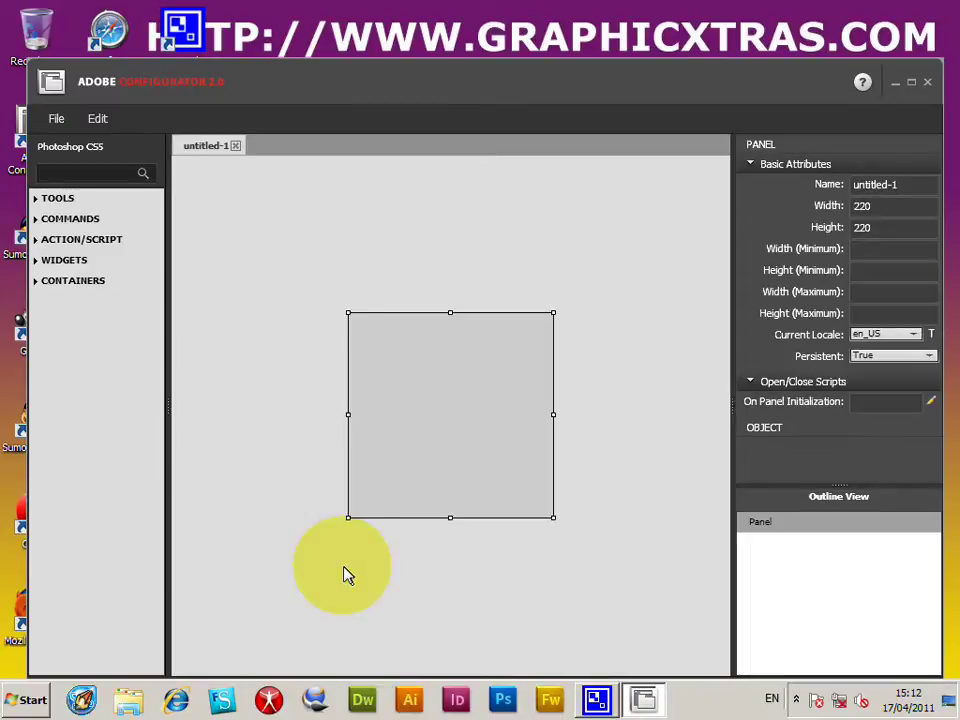
{"action": "left_click_drag", "start_coordinate": [346, 315], "coordinate": [300, 258]}
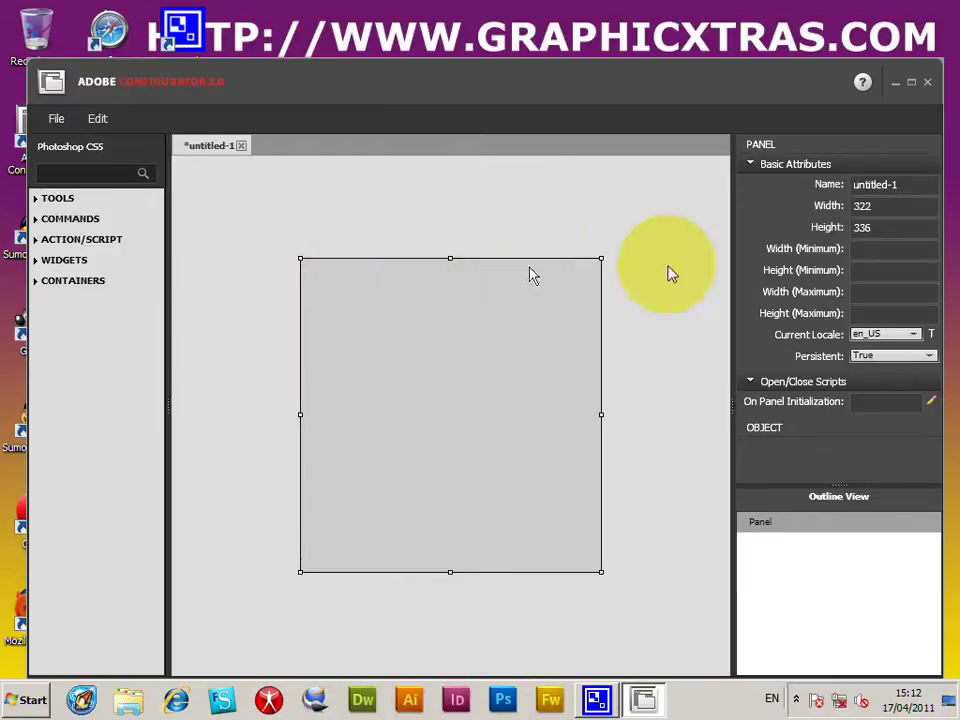
{"action": "double_click", "coordinate": [905, 188]}
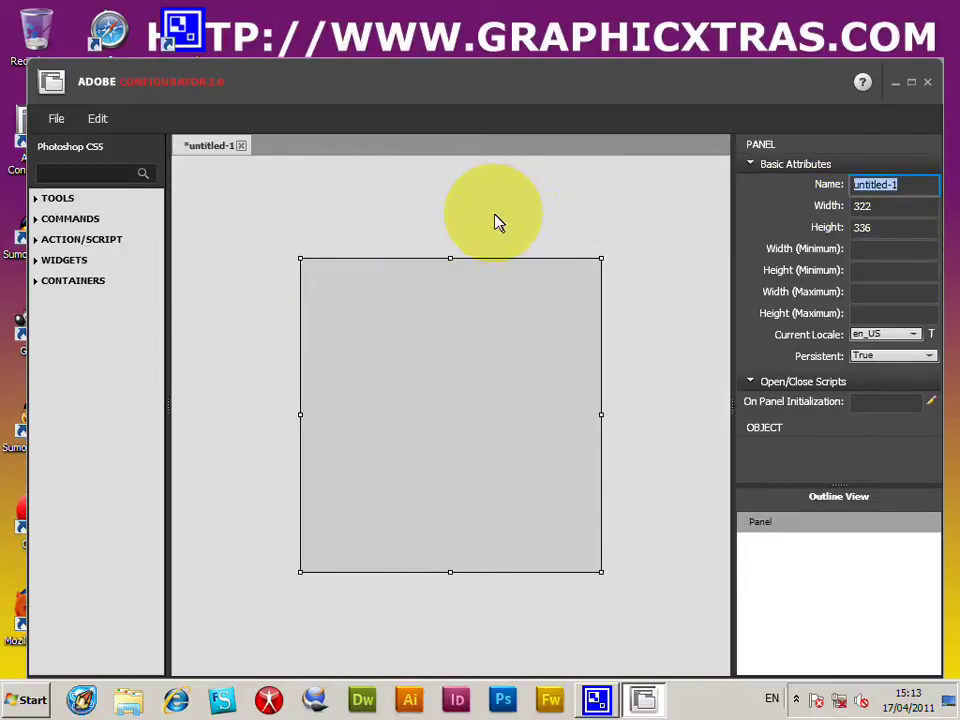
{"action": "type", "text": "test"}
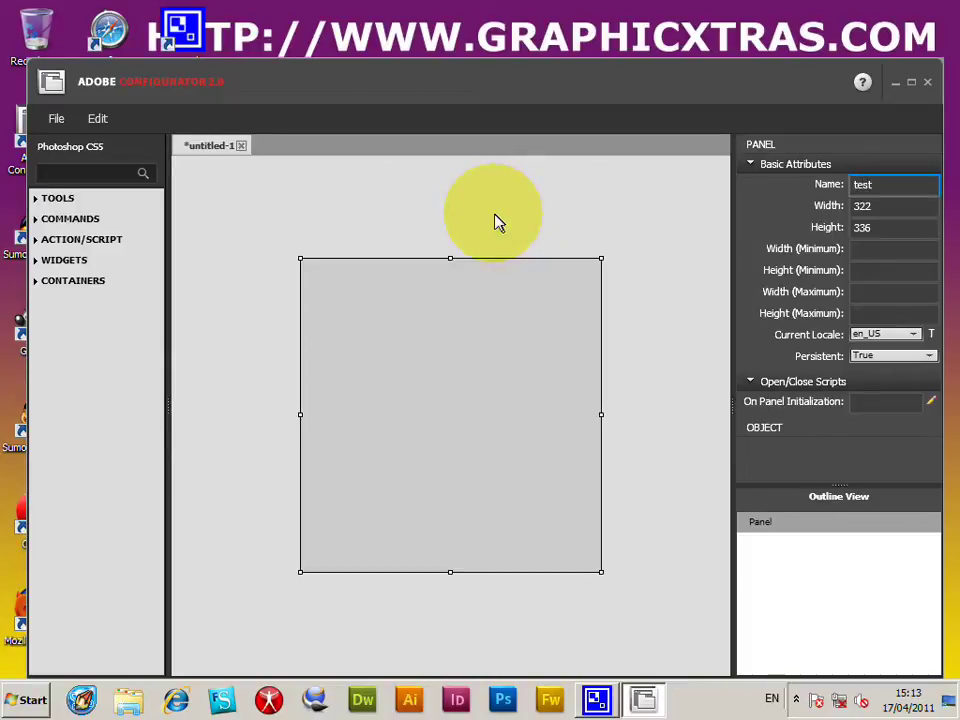
Expand the Photoshop COMMANDS list down to the Main > Edit commands.
{"action": "left_click", "coordinate": [36, 200]}
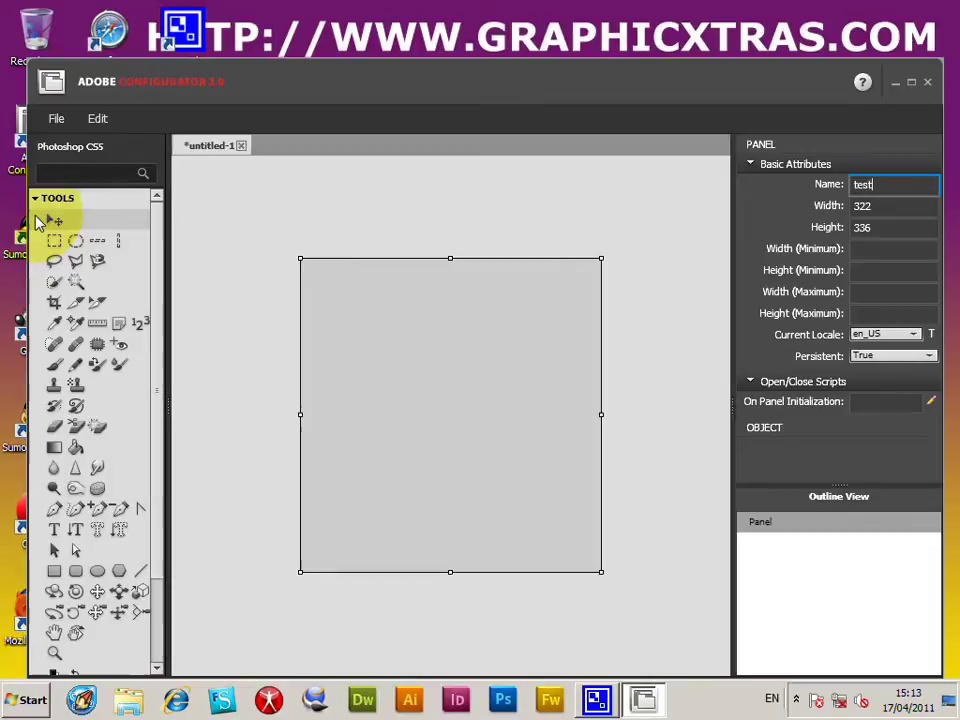
{"action": "left_click", "coordinate": [37, 200]}
{"action": "left_click", "coordinate": [38, 219]}
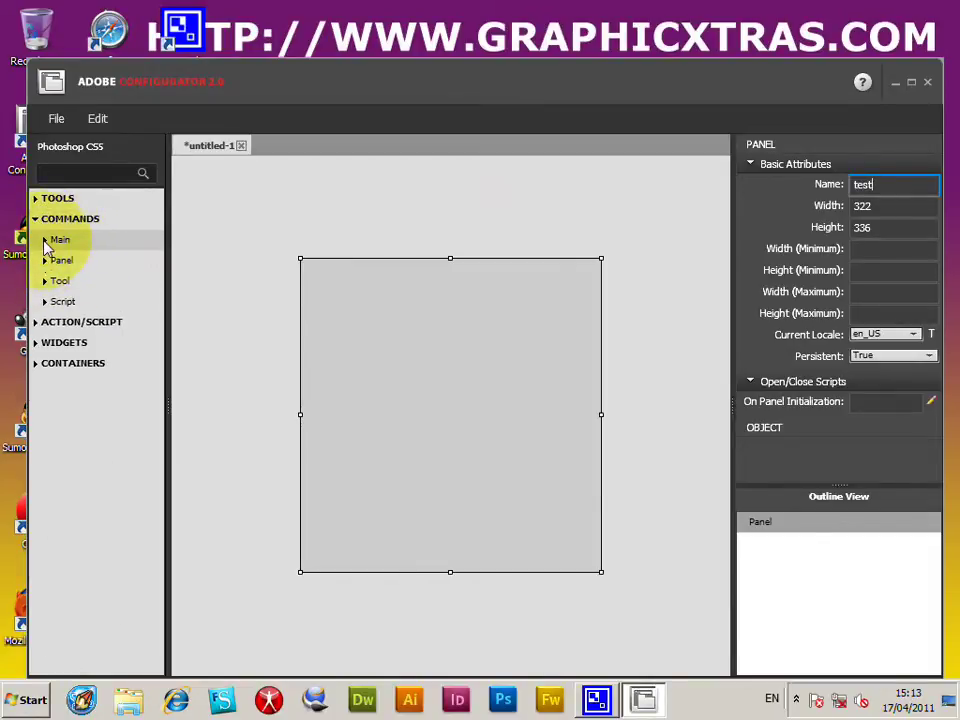
{"action": "left_click", "coordinate": [46, 241]}
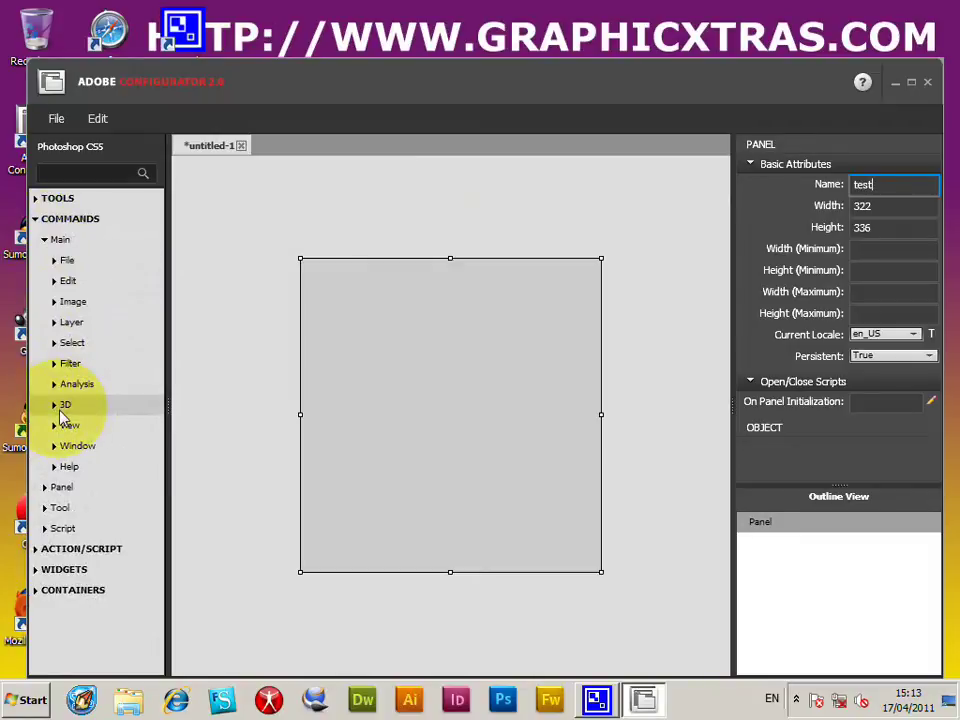
{"action": "left_click", "coordinate": [56, 263]}
{"action": "left_click", "coordinate": [57, 262]}
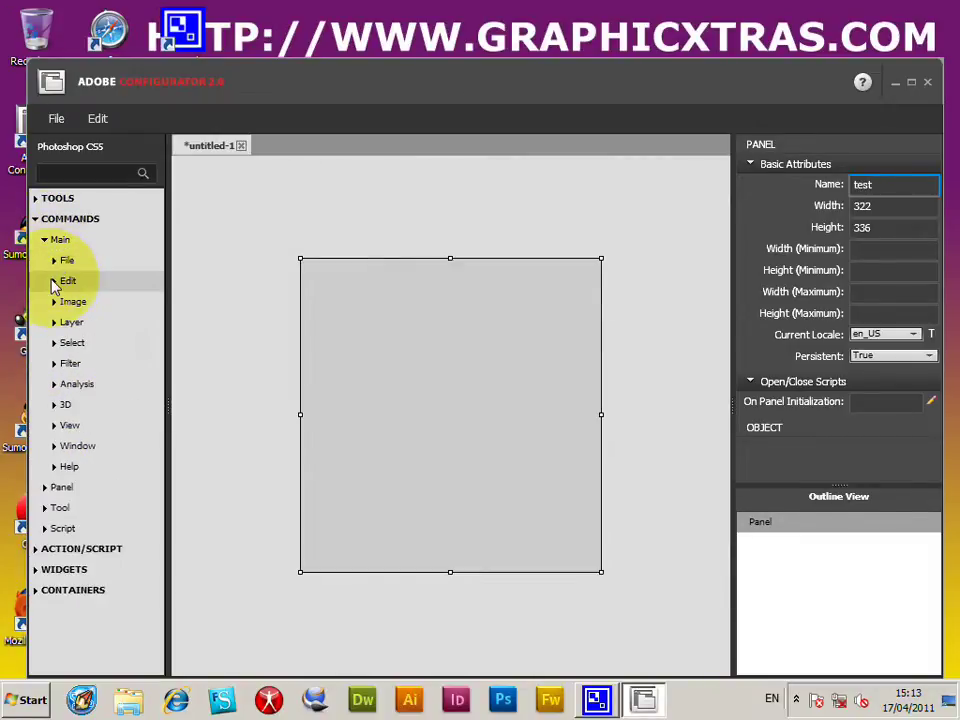
{"action": "left_click", "coordinate": [55, 283]}
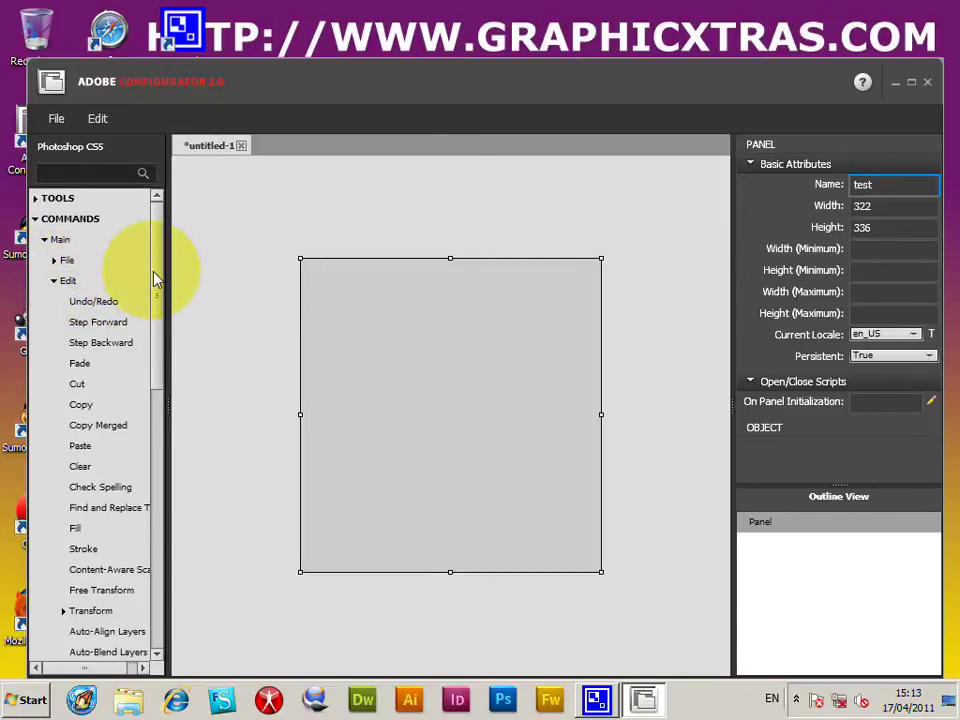
{"action": "left_click_drag", "start_coordinate": [155, 279], "coordinate": [162, 386]}
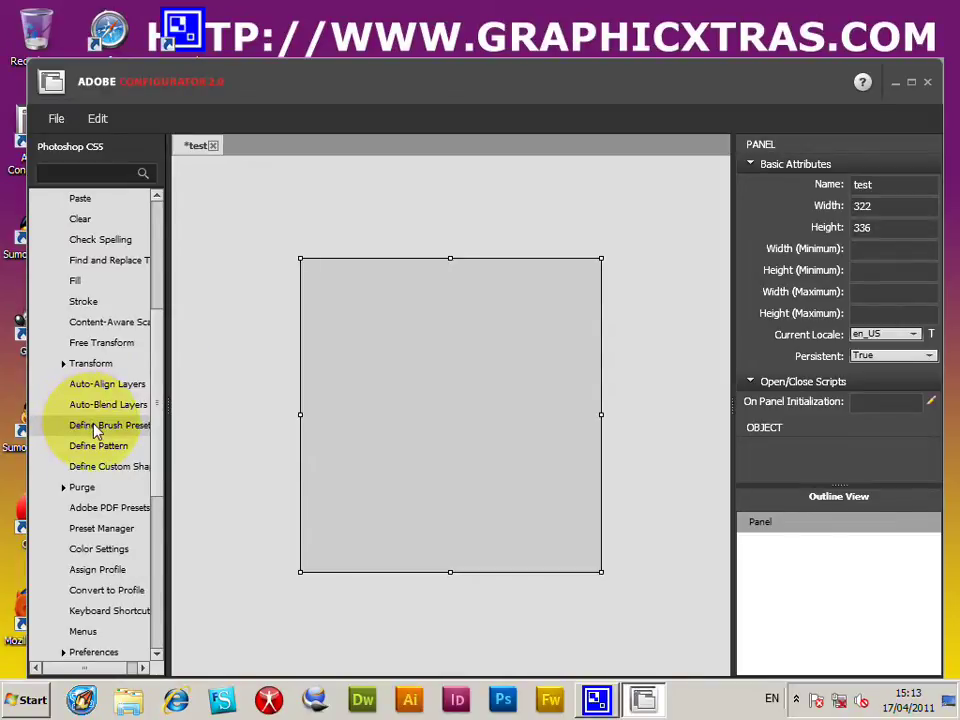
Place Define Brush Preset, Define Pattern and Define Custom Shape buttons on the panel.
{"action": "mouse_move", "coordinate": [96, 430]}
{"action": "left_mouse_down"}
{"action": "mouse_move", "coordinate": [349, 328]}
{"action": "mouse_move", "coordinate": [338, 314]}
{"action": "left_mouse_up"}
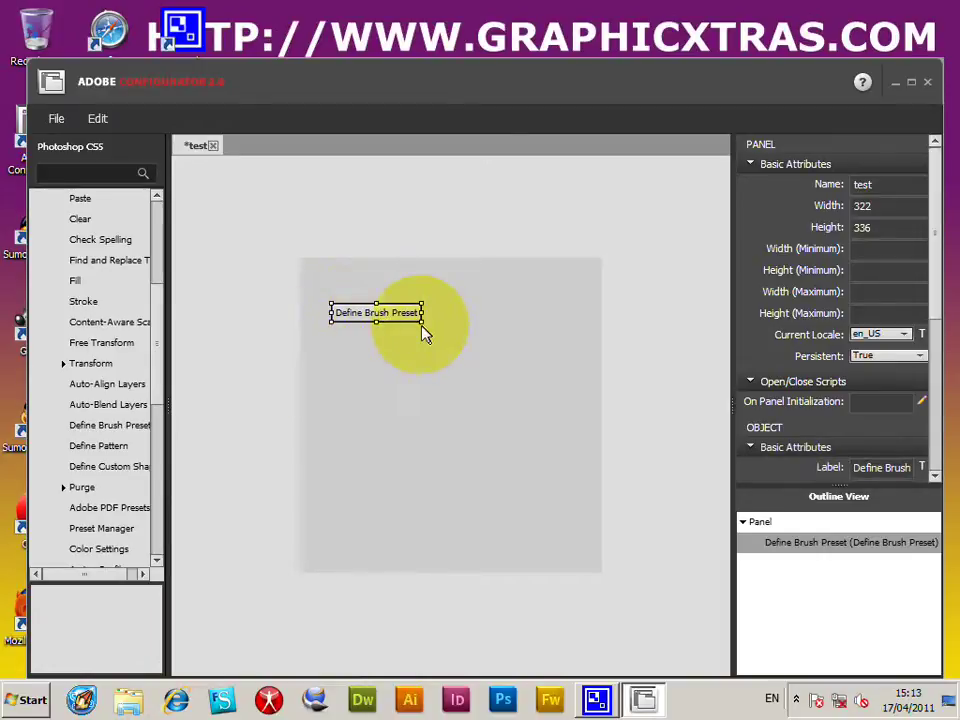
{"action": "left_click_drag", "start_coordinate": [114, 446], "coordinate": [343, 360]}
{"action": "left_click_drag", "start_coordinate": [103, 466], "coordinate": [336, 393]}
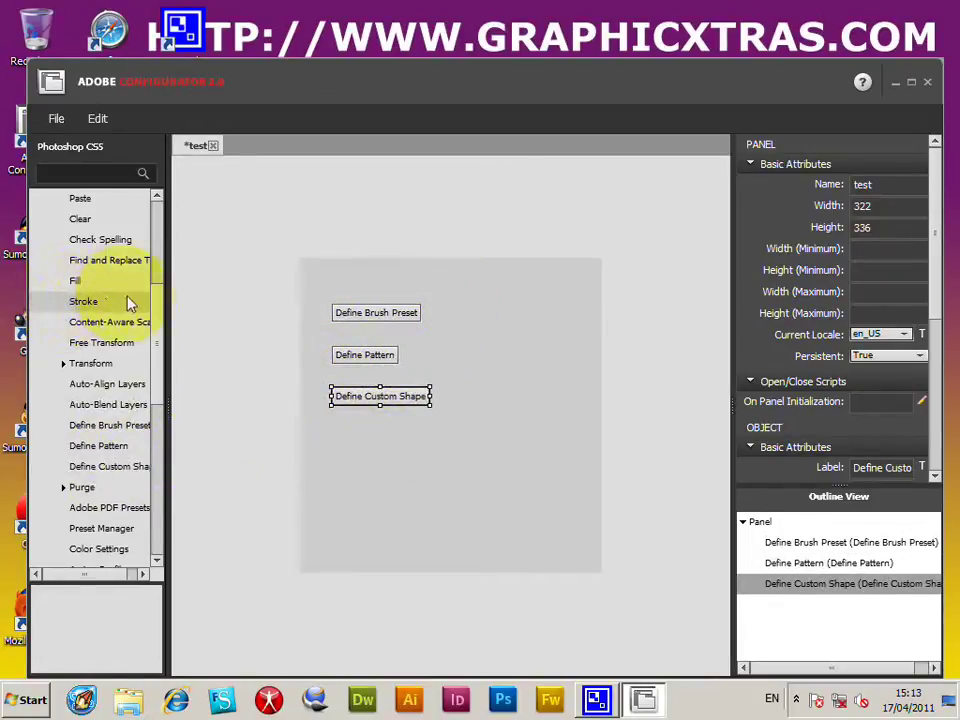
{"action": "left_click_drag", "start_coordinate": [155, 357], "coordinate": [40, 242]}
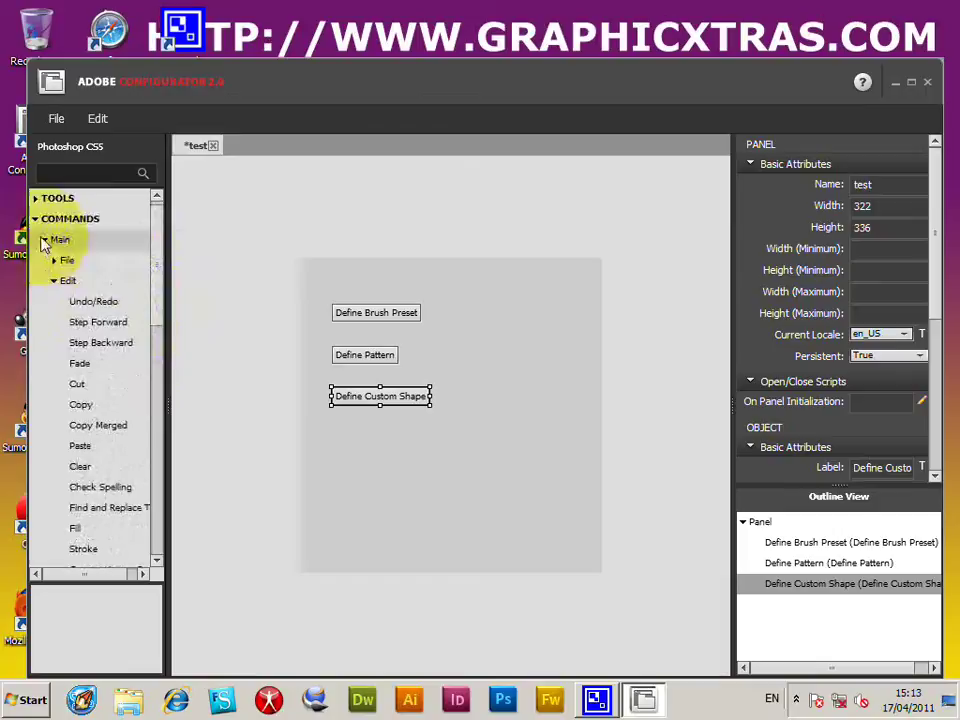
Add a Tab Navigator container to the panel and move Define Brush Preset into Tab 1.
{"action": "left_click", "coordinate": [36, 220]}
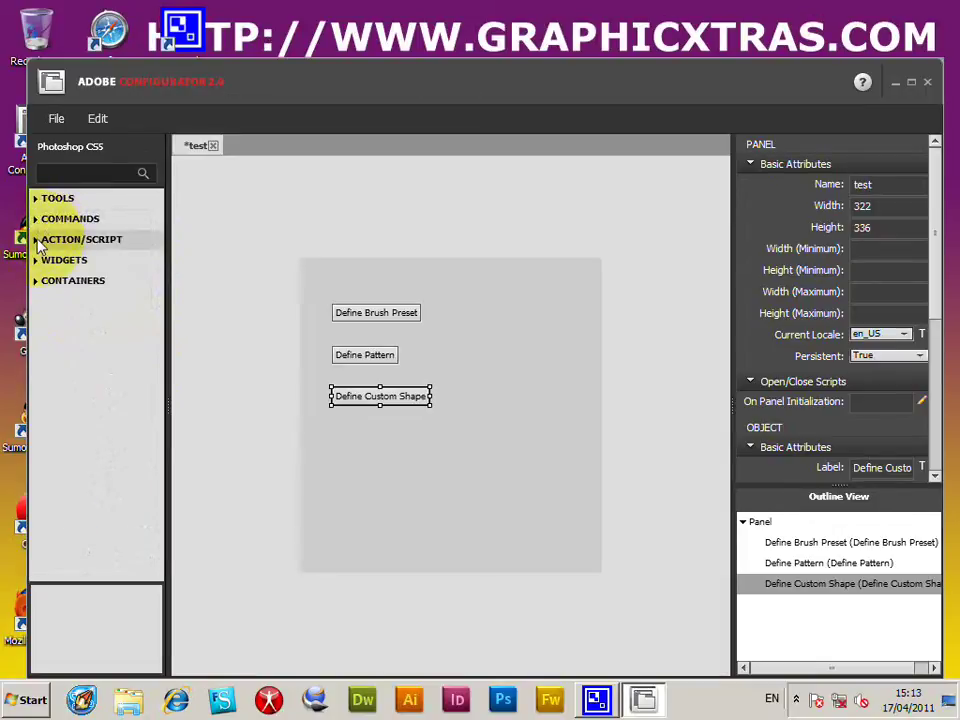
{"action": "left_click", "coordinate": [38, 262]}
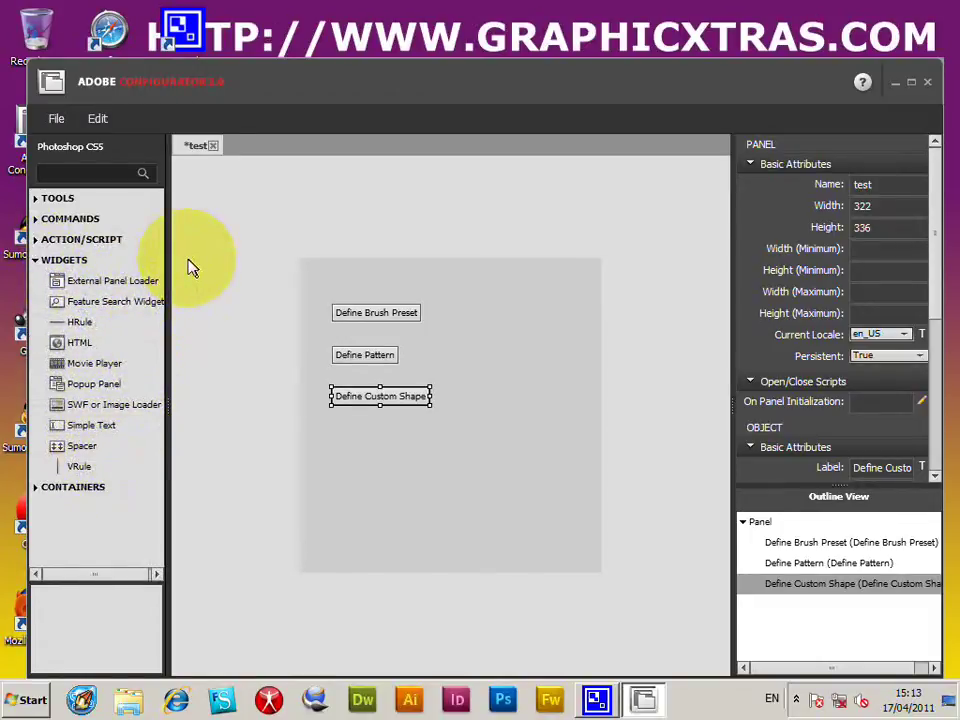
{"action": "left_click", "coordinate": [37, 488]}
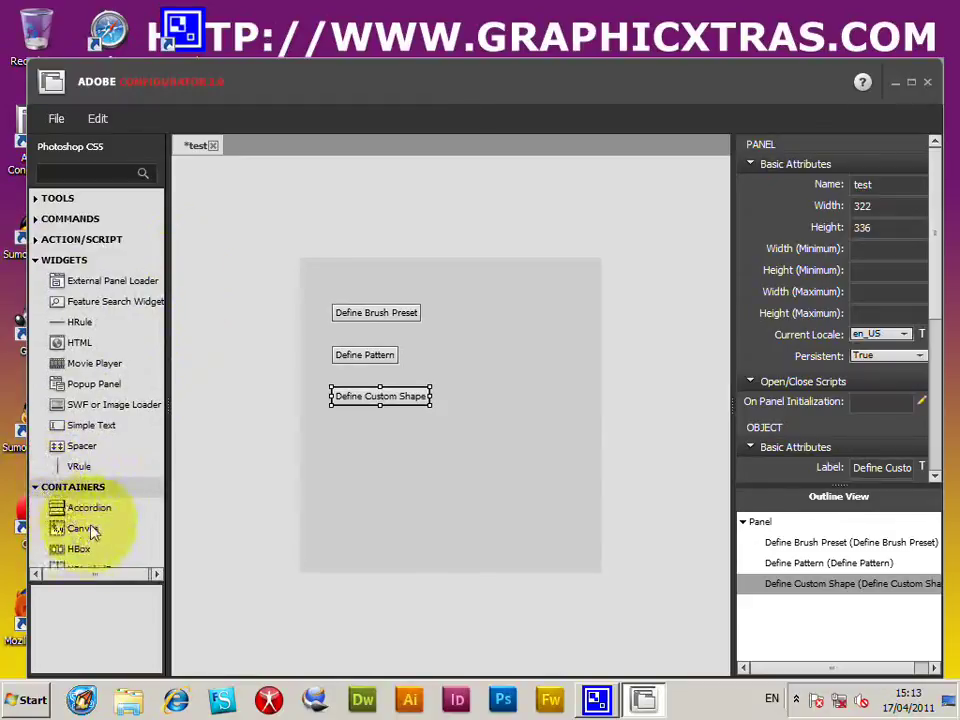
{"action": "left_click_drag", "start_coordinate": [156, 300], "coordinate": [162, 400]}
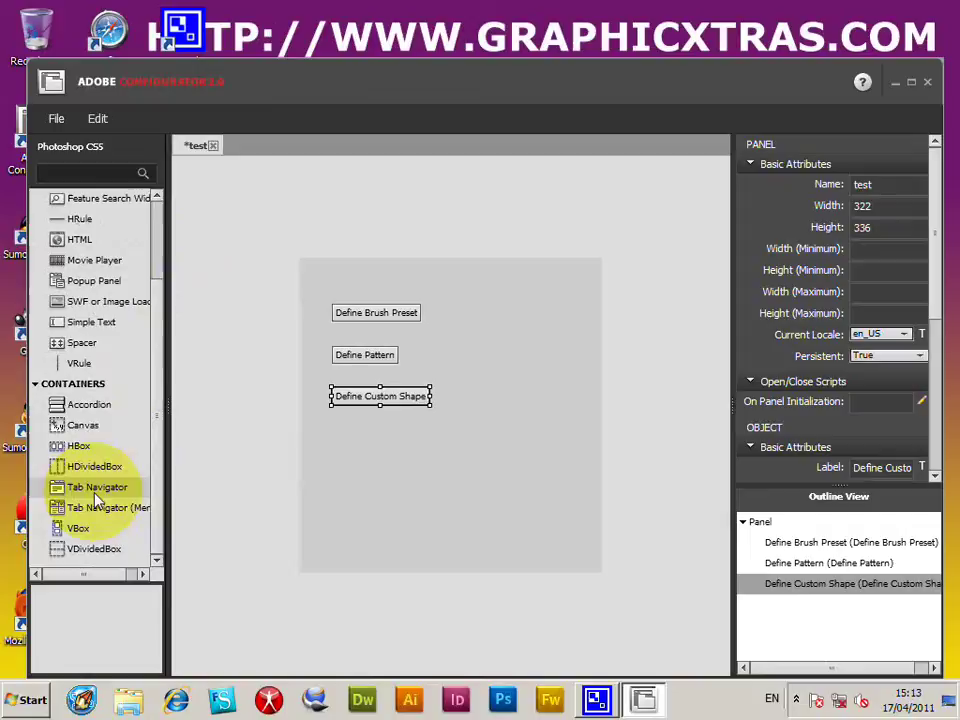
{"action": "left_click_drag", "start_coordinate": [94, 491], "coordinate": [476, 332]}
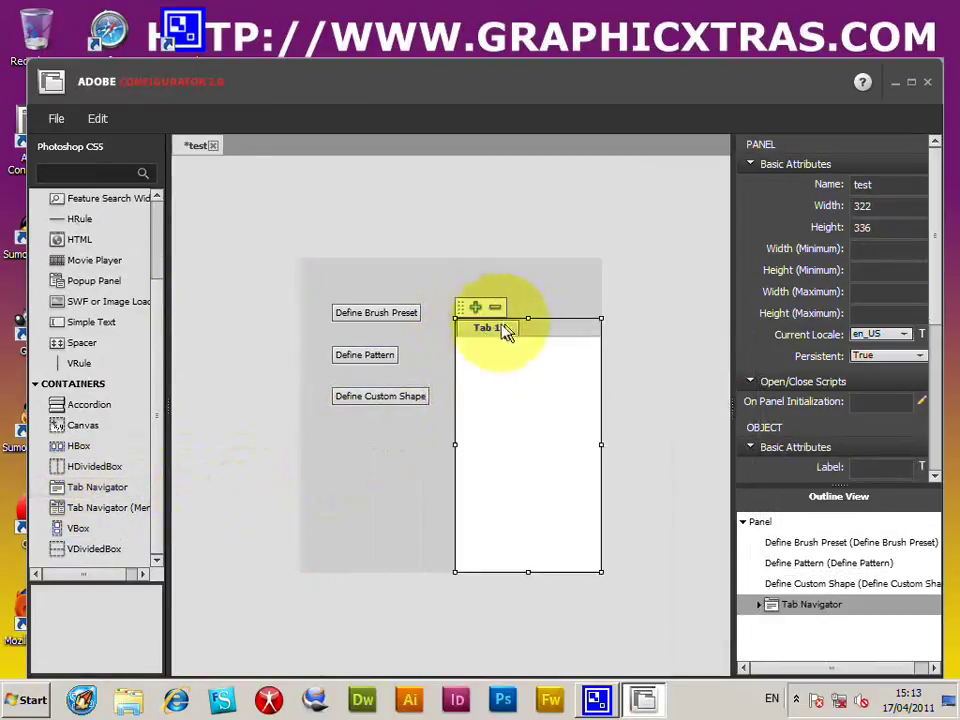
{"action": "left_click", "coordinate": [483, 328]}
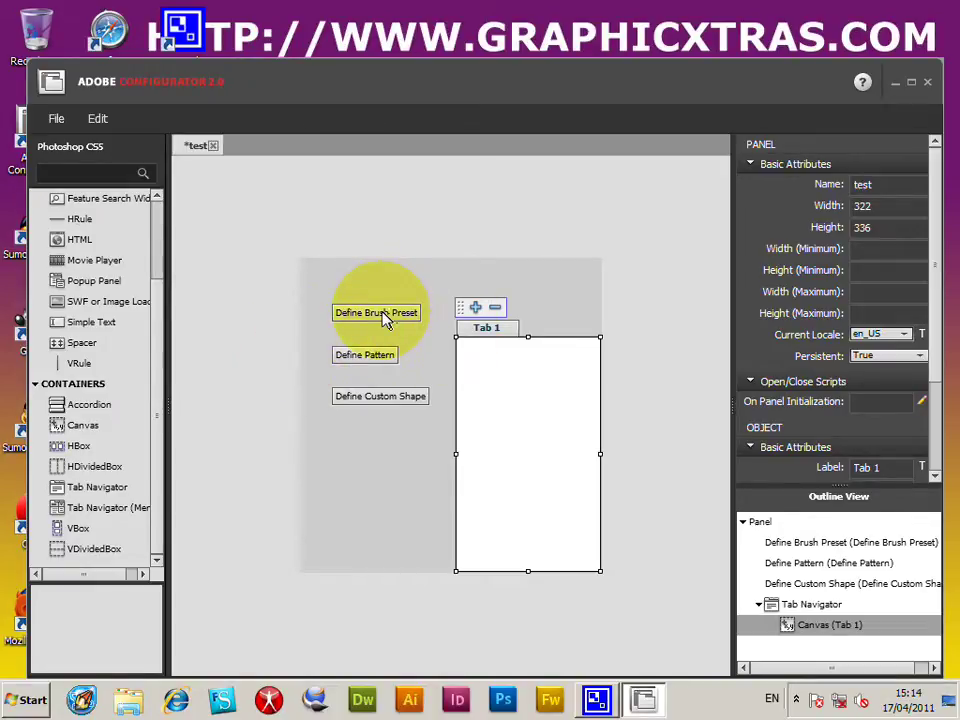
{"action": "mouse_move", "coordinate": [384, 317]}
{"action": "left_mouse_down"}
{"action": "mouse_move", "coordinate": [433, 326]}
{"action": "mouse_move", "coordinate": [527, 385]}
{"action": "left_mouse_up"}
Move Define Custom Shape into Tab 1 and insert a second tab named 'tab2'.
{"action": "mouse_move", "coordinate": [386, 396]}
{"action": "left_mouse_down"}
{"action": "mouse_move", "coordinate": [463, 403]}
{"action": "mouse_move", "coordinate": [514, 421]}
{"action": "left_mouse_up"}
{"action": "left_click", "coordinate": [476, 308]}
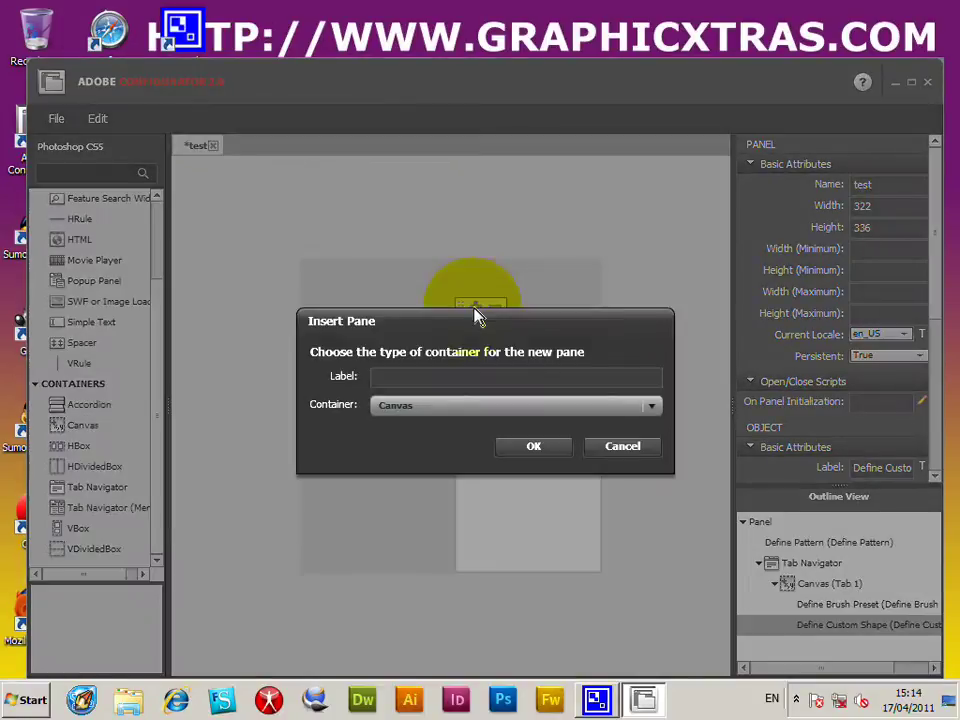
{"action": "left_click", "coordinate": [430, 381]}
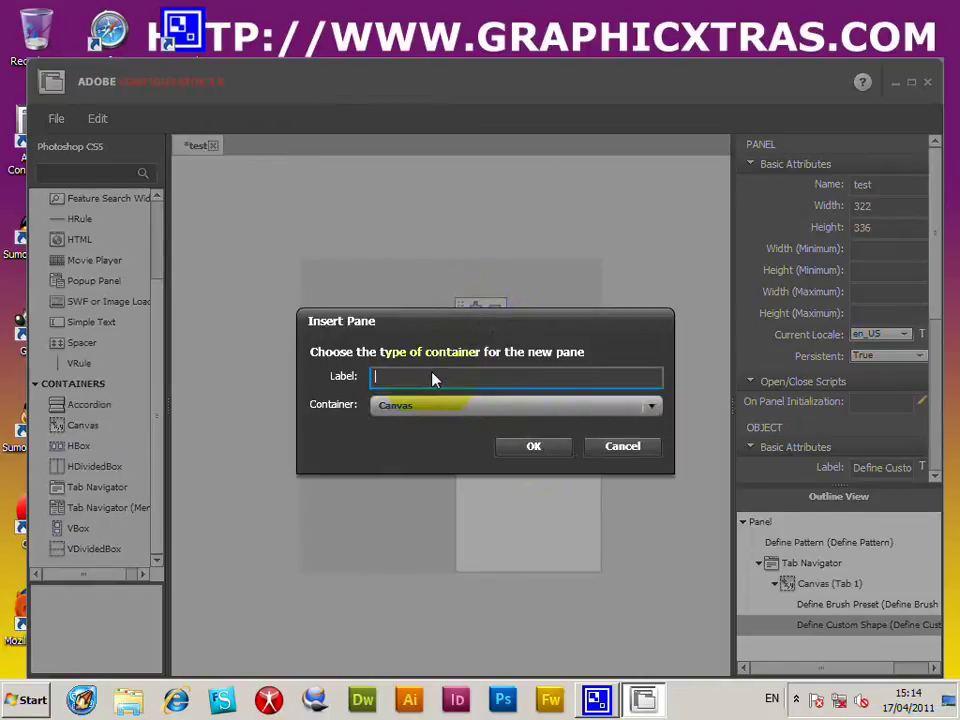
{"action": "type", "text": "tab2"}
{"action": "left_click", "coordinate": [540, 448]}
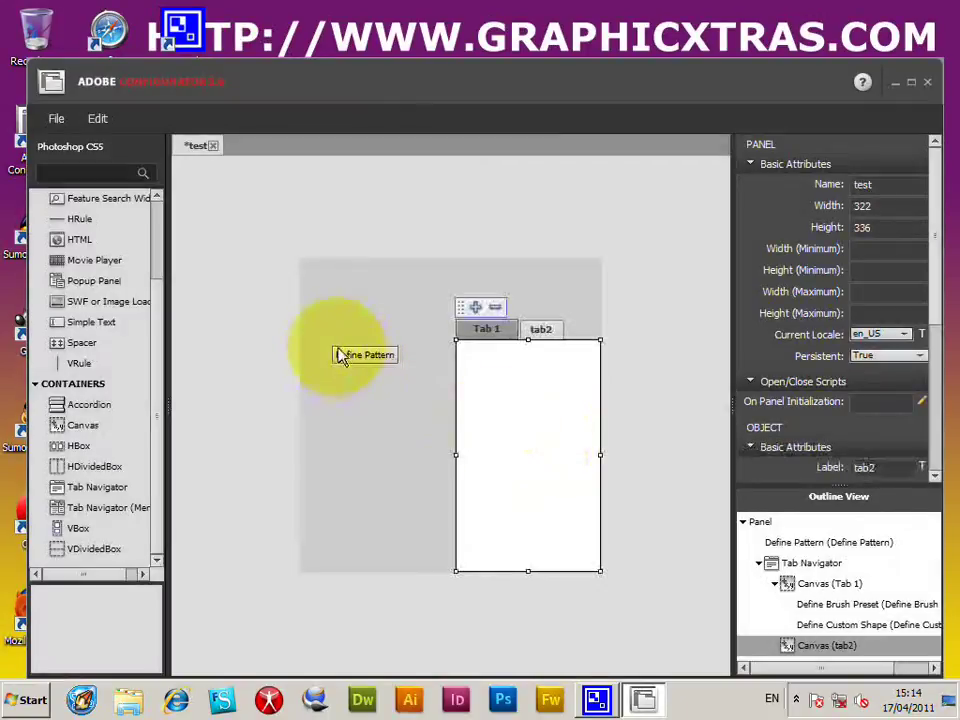
Move Define Pattern into tab2 and enlarge the Tab Navigator.
{"action": "left_click_drag", "start_coordinate": [356, 360], "coordinate": [518, 372]}
{"action": "left_click", "coordinate": [487, 329]}
{"action": "left_click", "coordinate": [540, 329]}
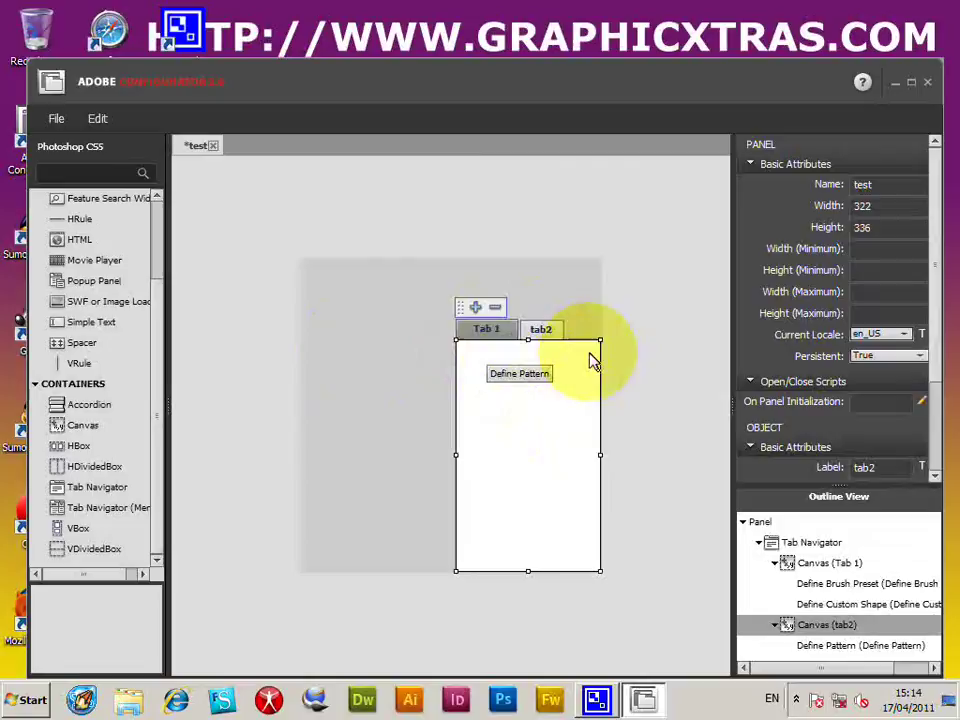
{"action": "left_click_drag", "start_coordinate": [591, 336], "coordinate": [530, 312]}
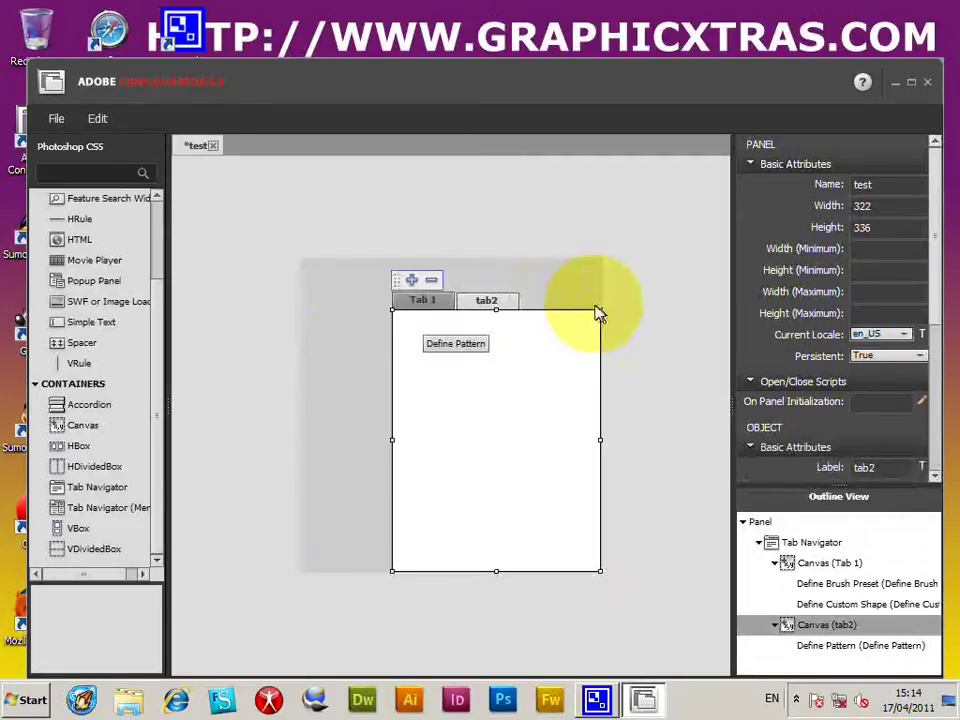
Export the test panel to Photoshop CS5's Plug-ins\Panels folder and acknowledge the success message.
{"action": "left_click", "coordinate": [57, 124]}
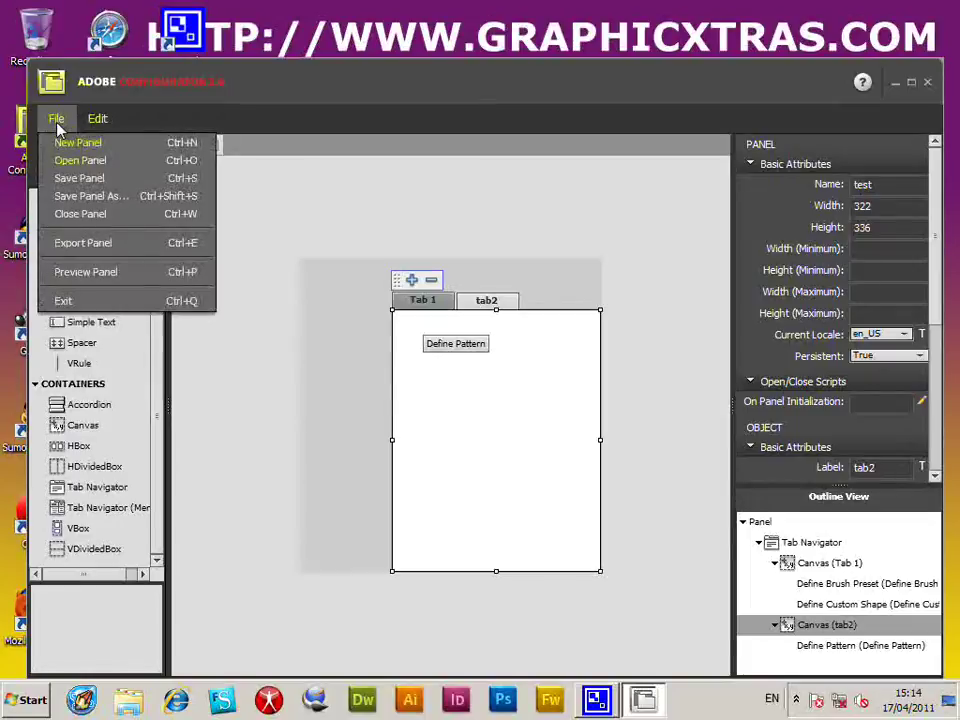
{"action": "left_click", "coordinate": [100, 252]}
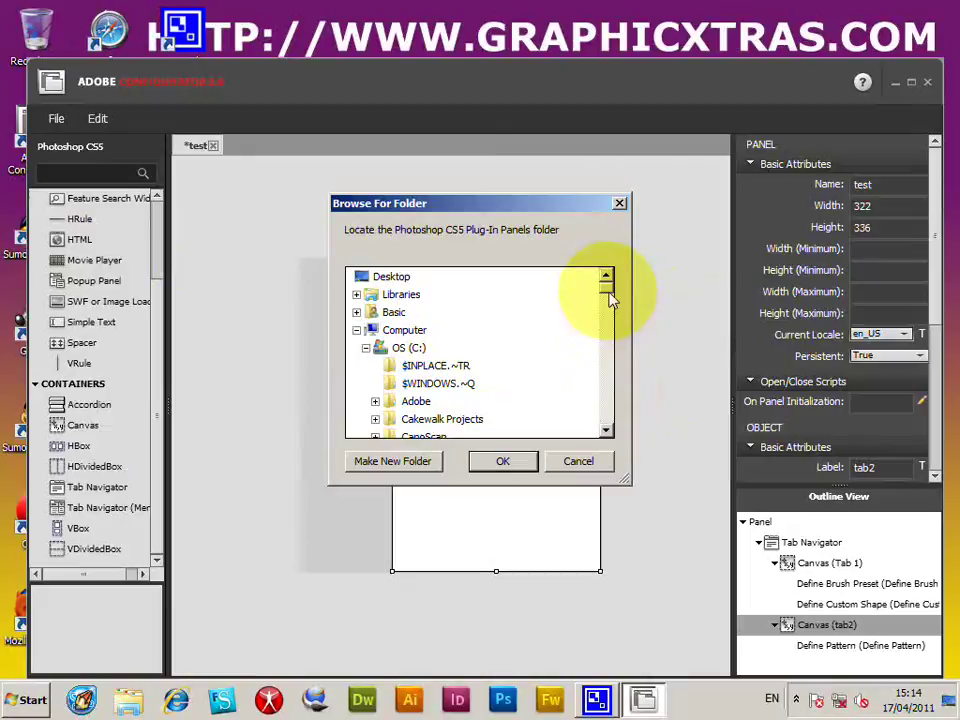
{"action": "left_click_drag", "start_coordinate": [608, 285], "coordinate": [606, 384]}
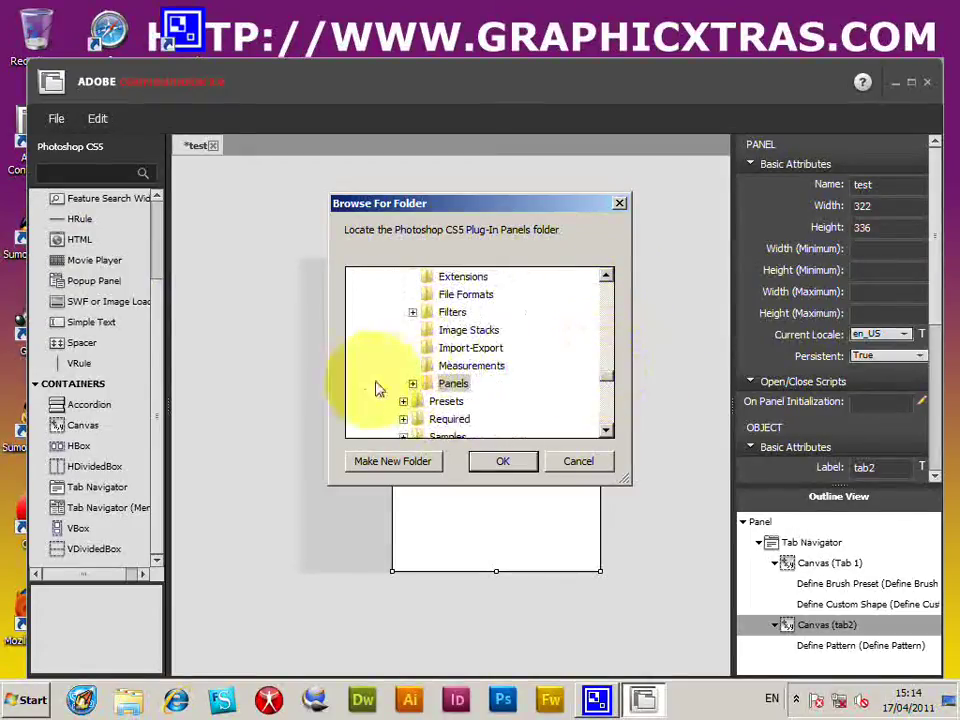
{"action": "left_click", "coordinate": [455, 385]}
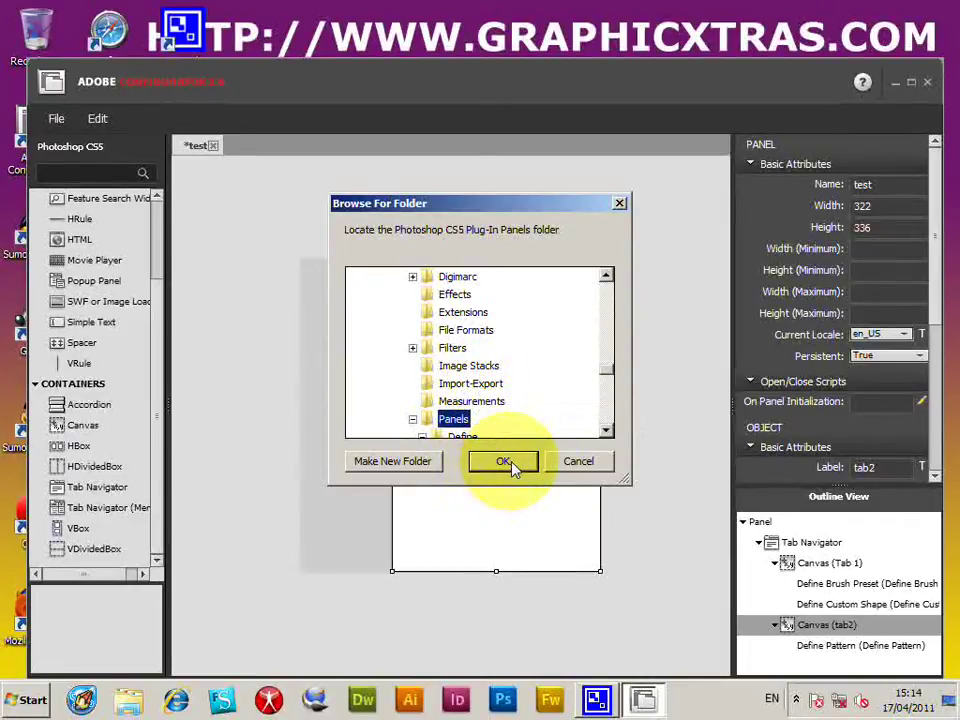
{"action": "left_click", "coordinate": [510, 466]}
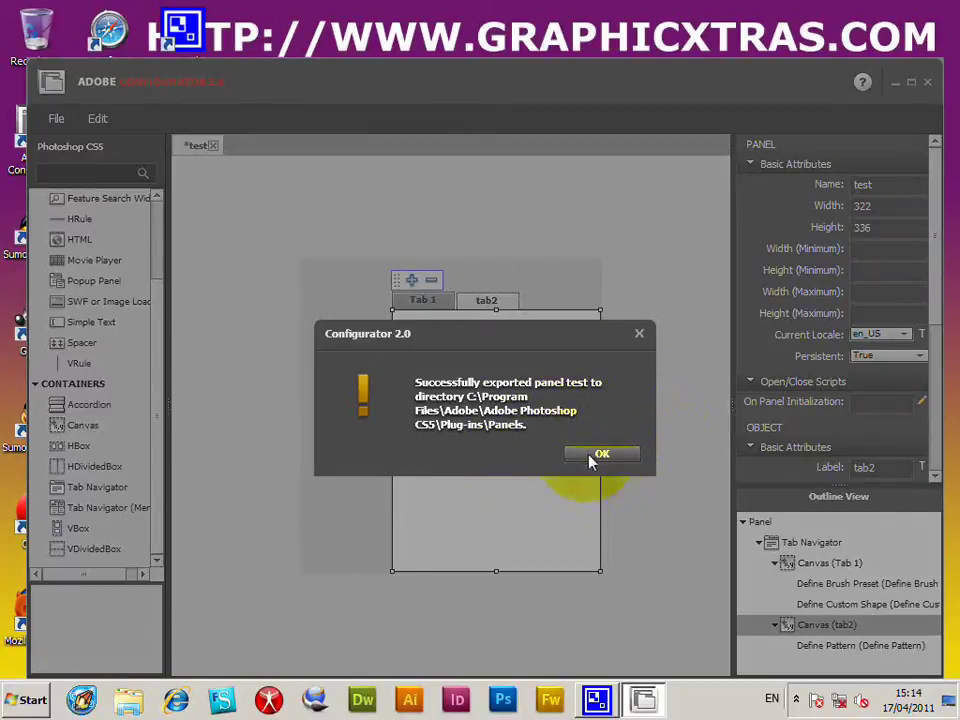
{"action": "left_click", "coordinate": [604, 458]}
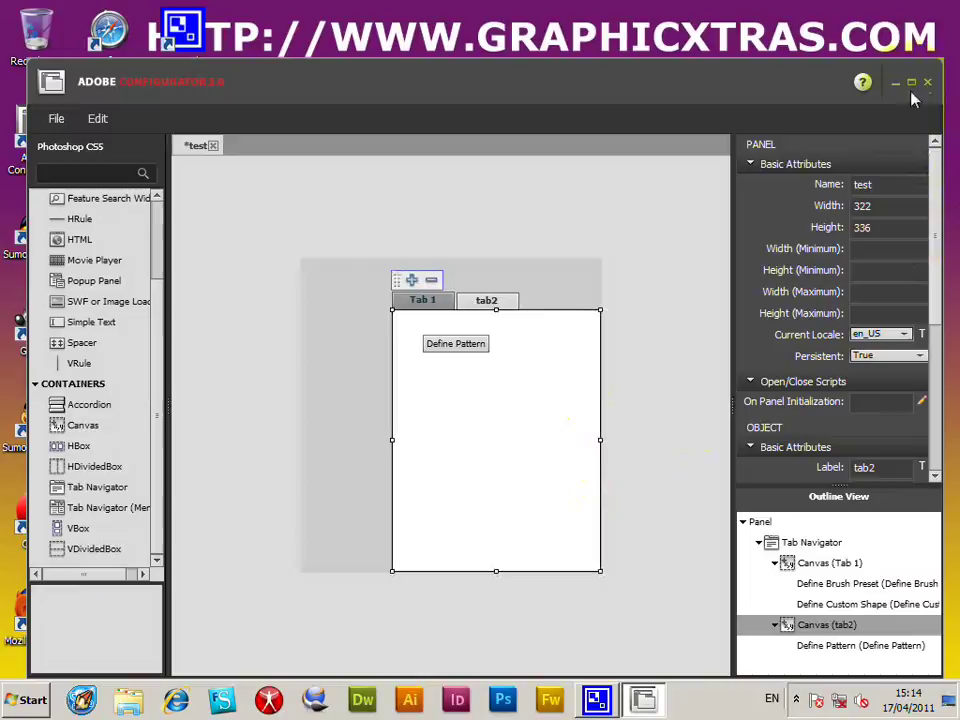
Close Configurator, declining to save the panel.
{"action": "left_click", "coordinate": [929, 84]}
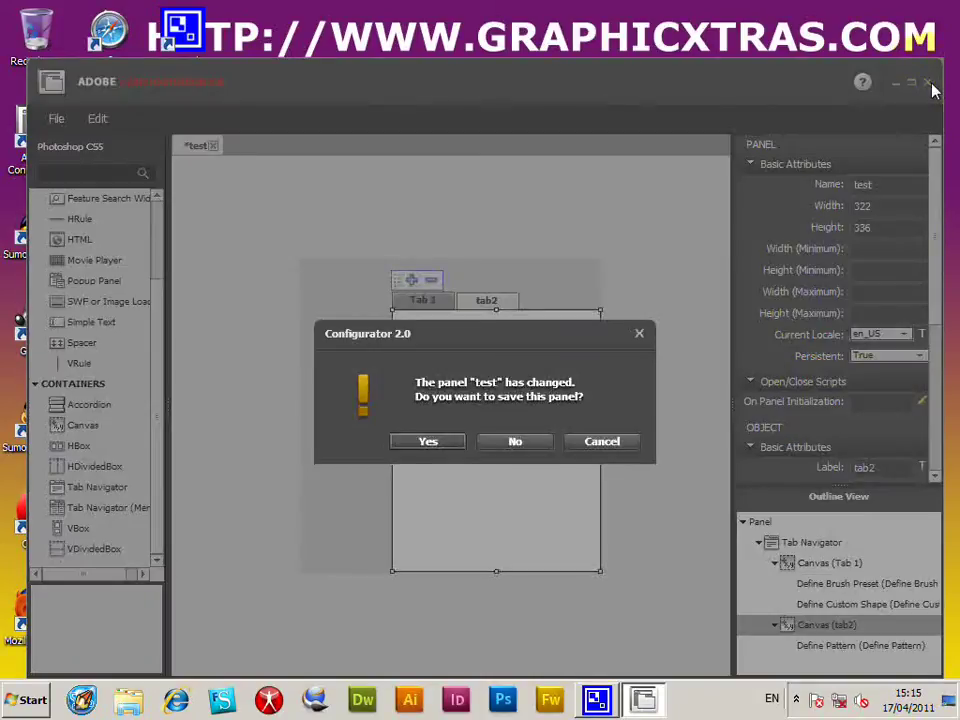
{"action": "left_click", "coordinate": [515, 441]}
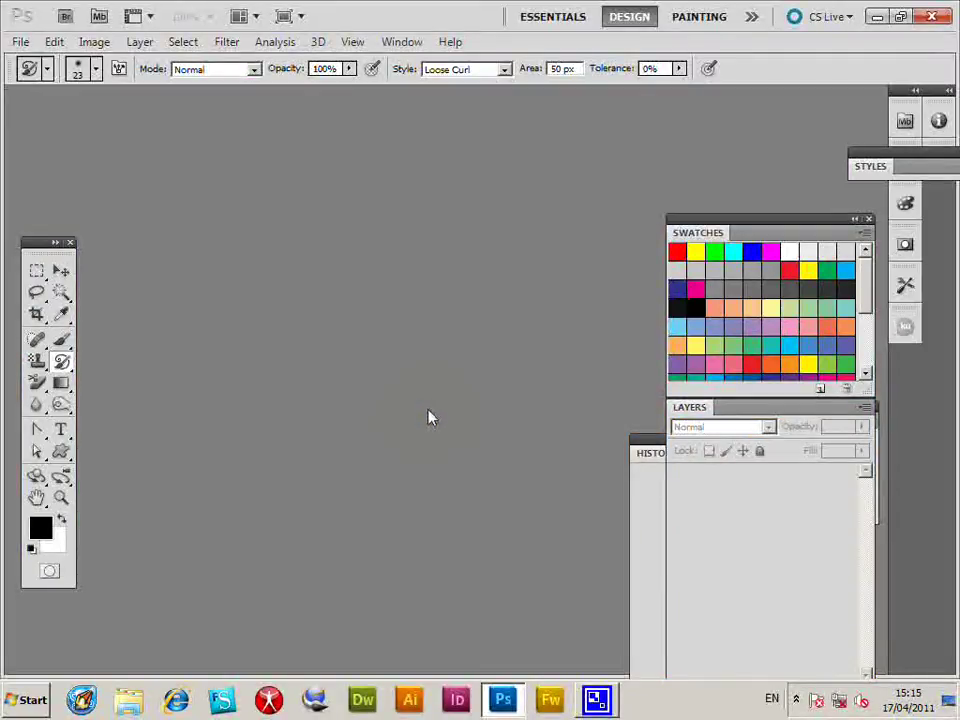
Create a new Photoshop document with the default settings.
{"action": "left_click", "coordinate": [20, 42]}
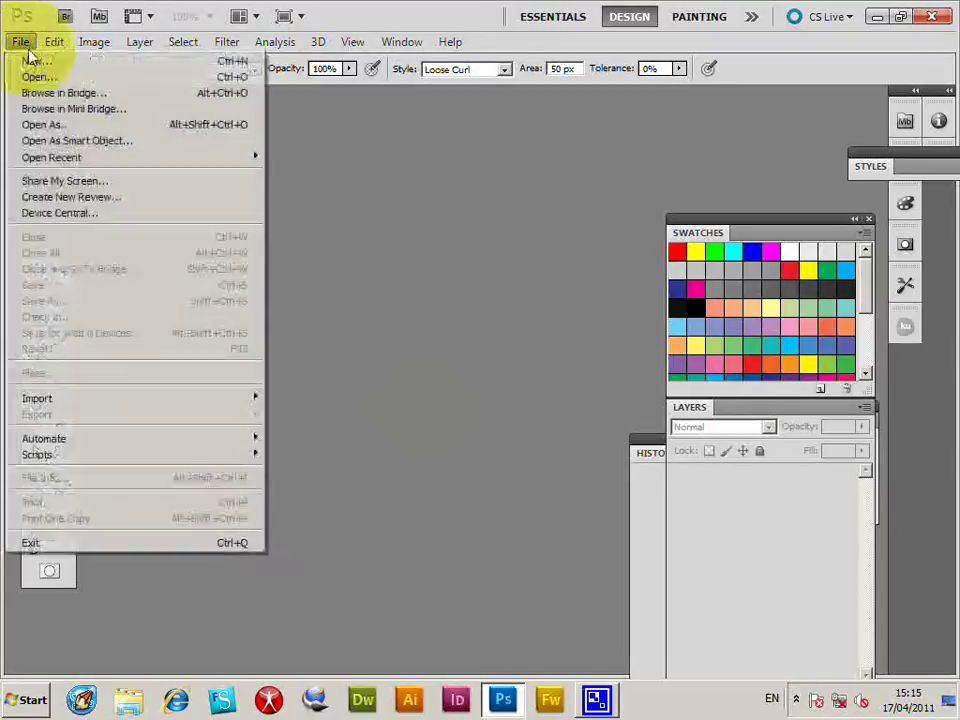
{"action": "left_click", "coordinate": [35, 61]}
{"action": "left_click", "coordinate": [810, 272]}
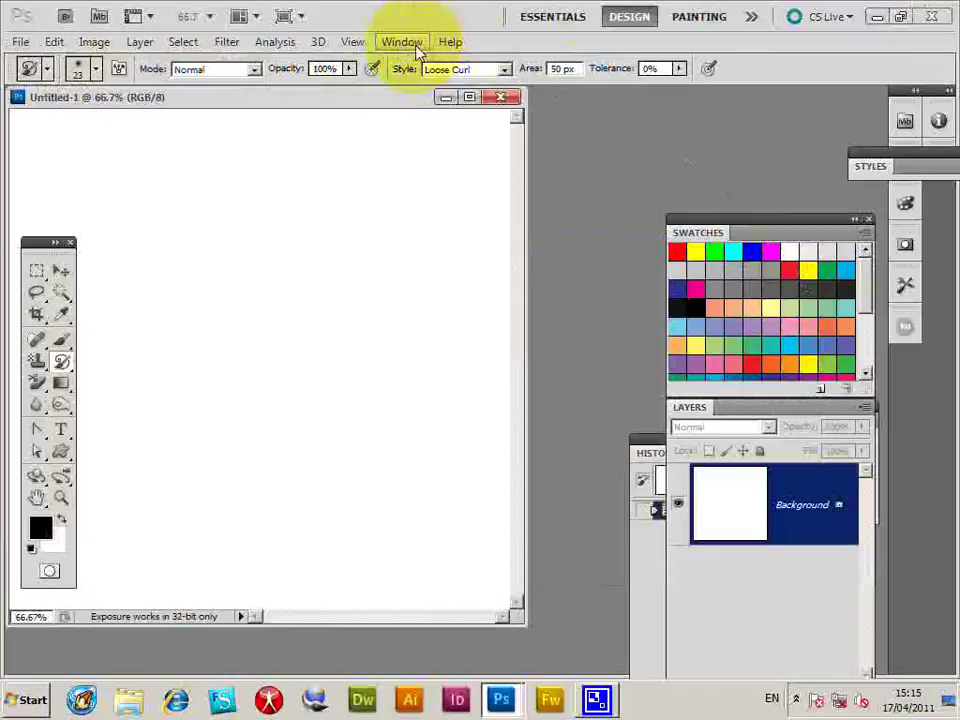
Open the test panel from Window > Extensions and float it over the workspace.
{"action": "left_click", "coordinate": [418, 48]}
{"action": "mouse_move", "coordinate": [424, 104]}
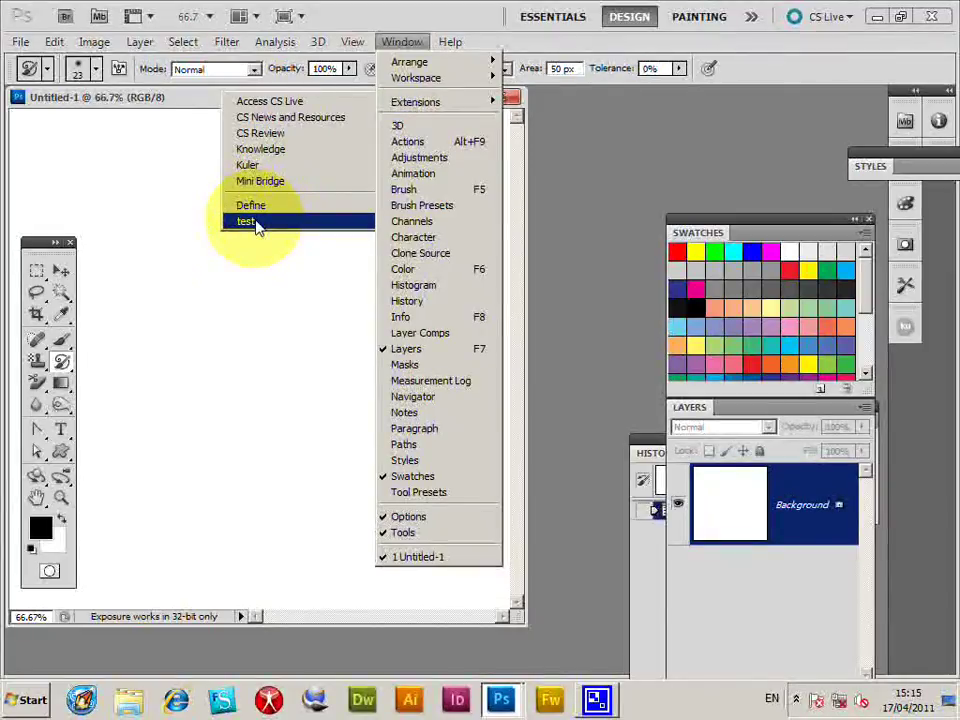
{"action": "left_click", "coordinate": [256, 222]}
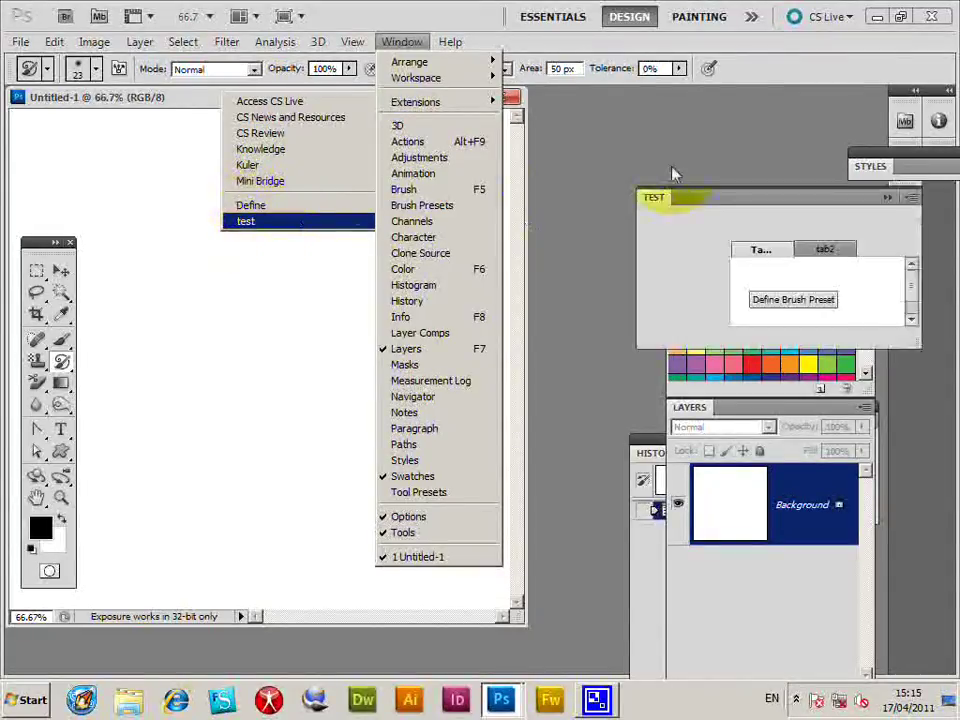
{"action": "left_click_drag", "start_coordinate": [643, 205], "coordinate": [416, 163]}
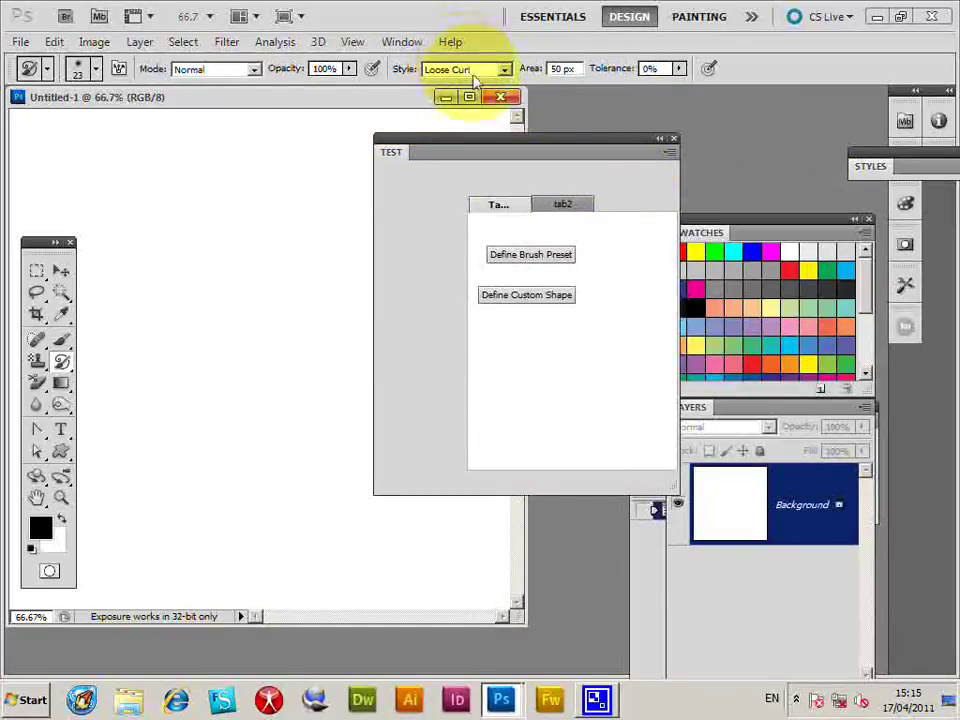
Stamp a large black flower on the canvas with the Brush tool.
{"action": "left_click", "coordinate": [556, 206]}
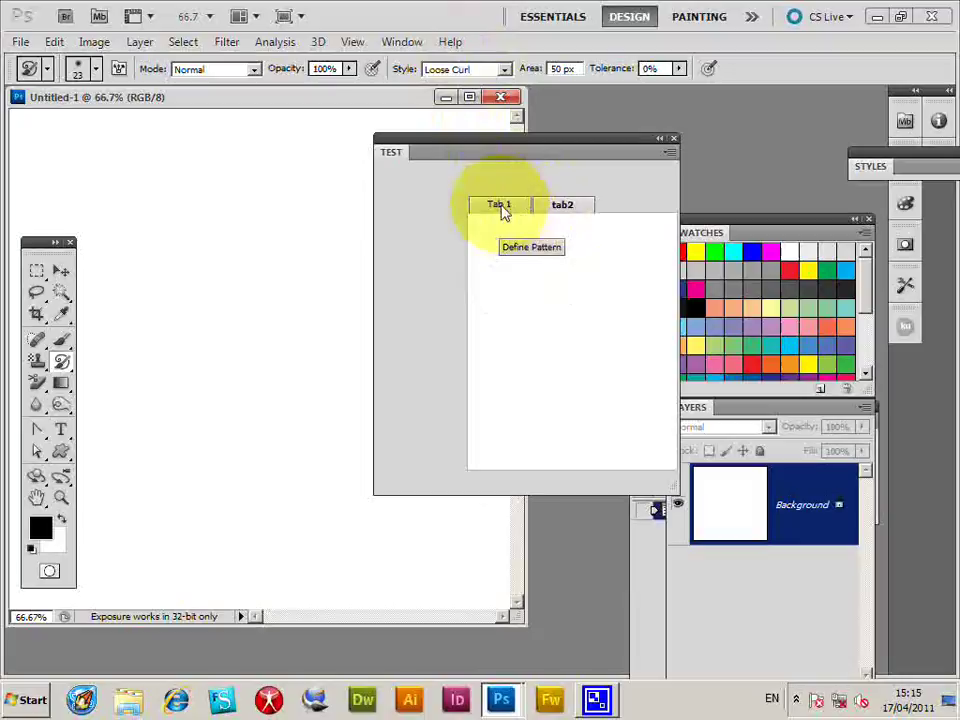
{"action": "left_click", "coordinate": [502, 206]}
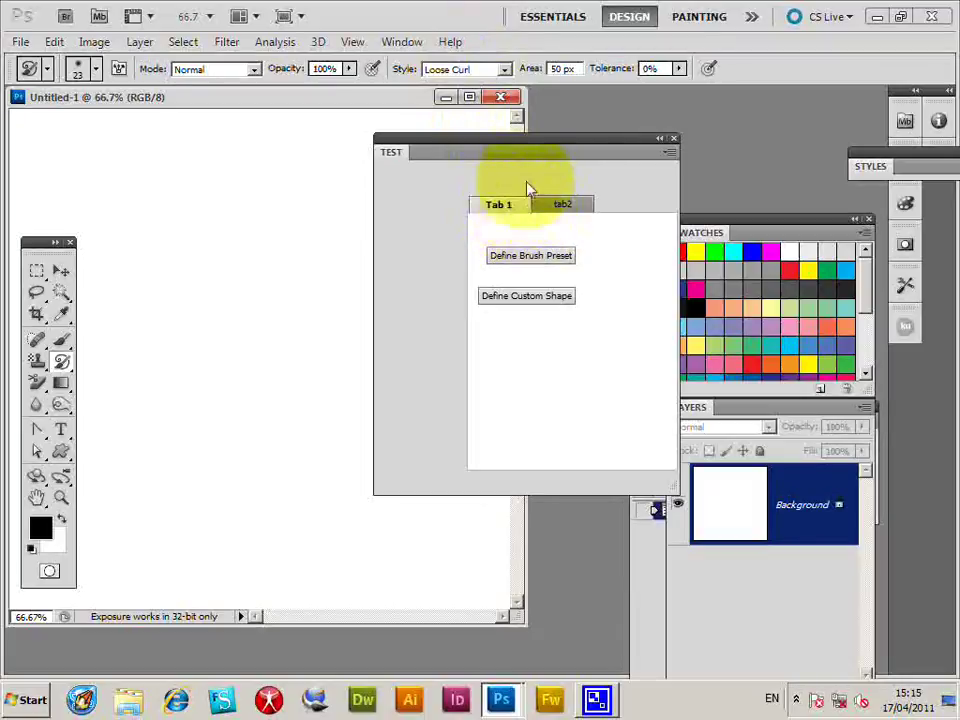
{"action": "left_click", "coordinate": [61, 340]}
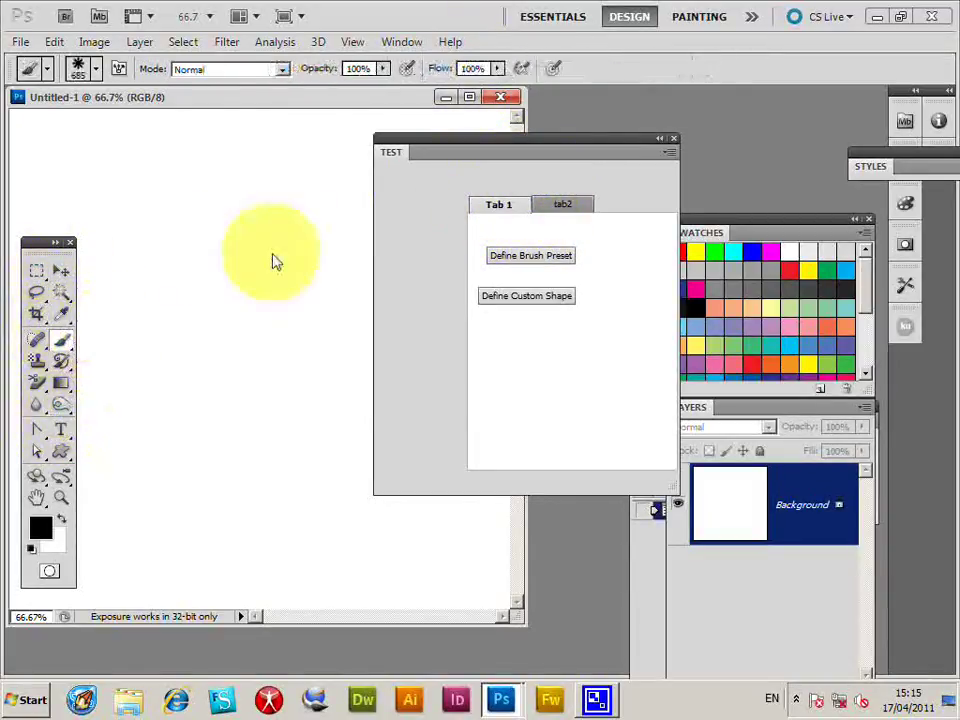
{"action": "left_click", "coordinate": [240, 392]}
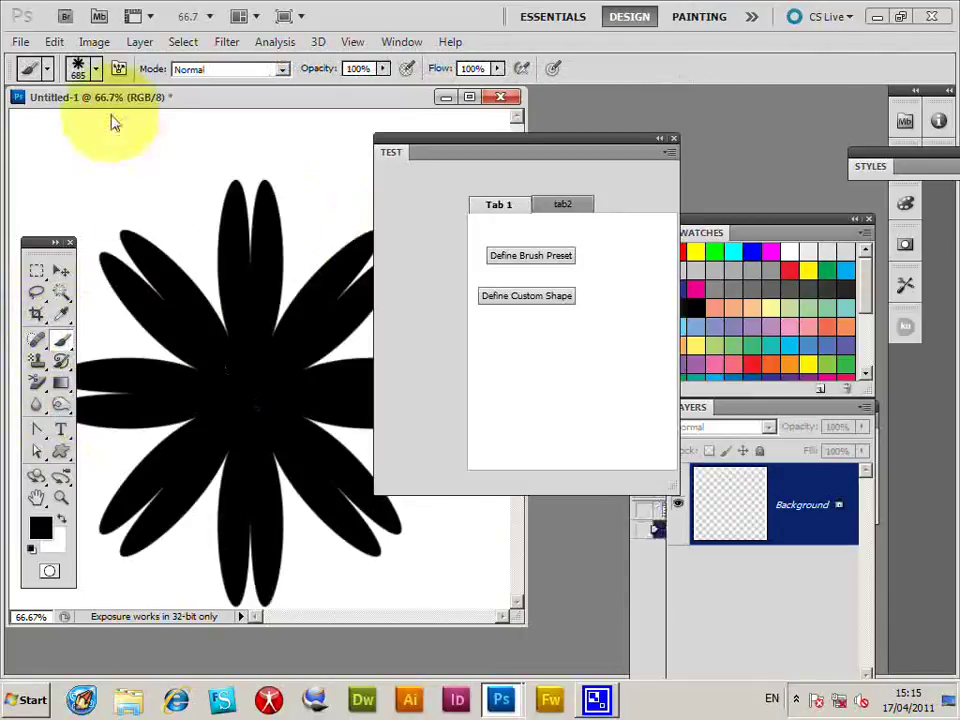
Marquee-select the flower's centre and save it as brush preset 'Sampled Brush 4'.
{"action": "left_click", "coordinate": [36, 271]}
{"action": "left_click_drag", "start_coordinate": [136, 232], "coordinate": [348, 512]}
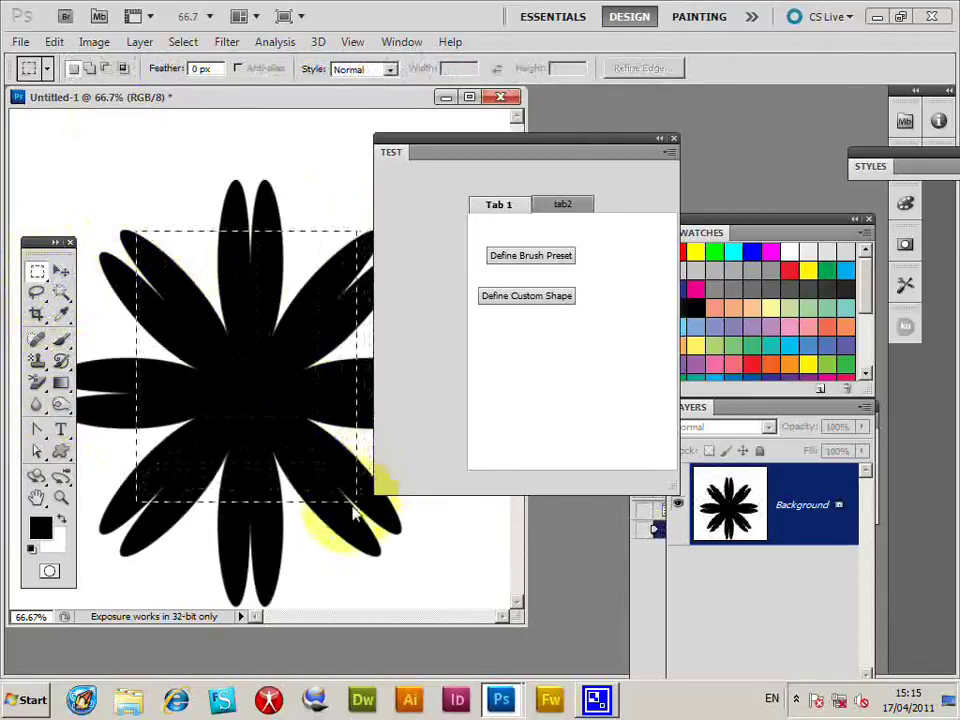
{"action": "left_click", "coordinate": [545, 256]}
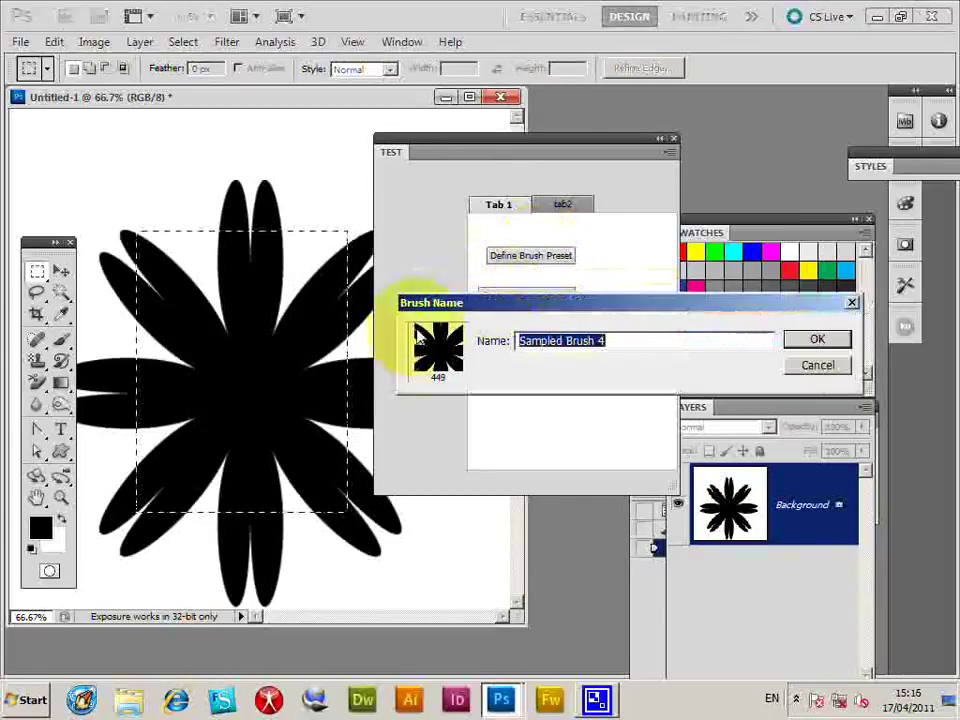
{"action": "left_click", "coordinate": [819, 366]}
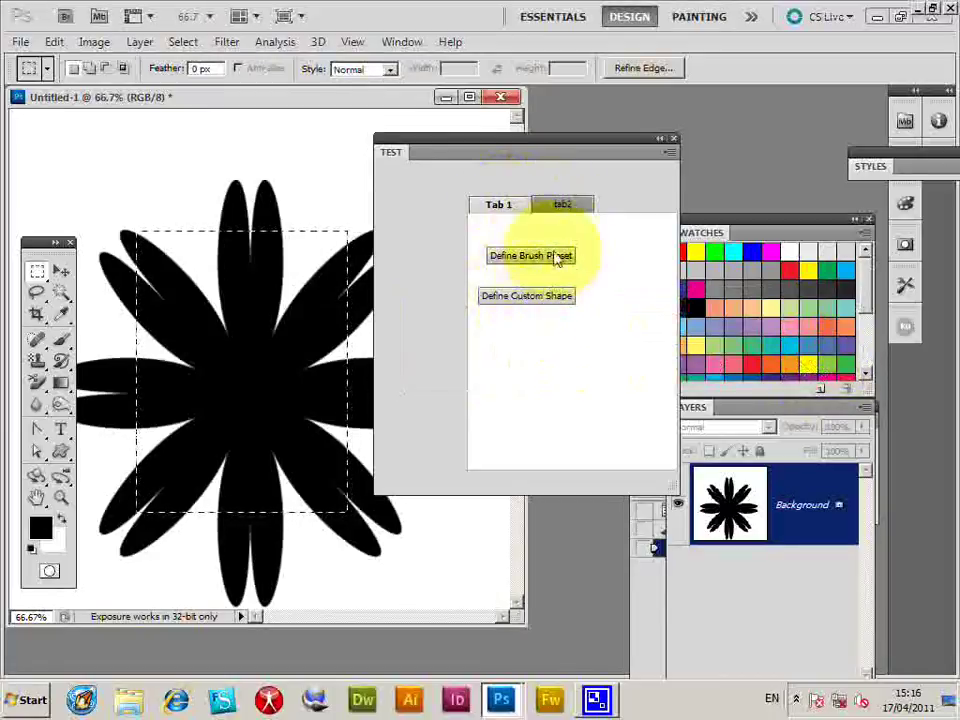
Try Define Pattern from tab2, cancel it, and deselect the flower.
{"action": "left_click", "coordinate": [565, 212]}
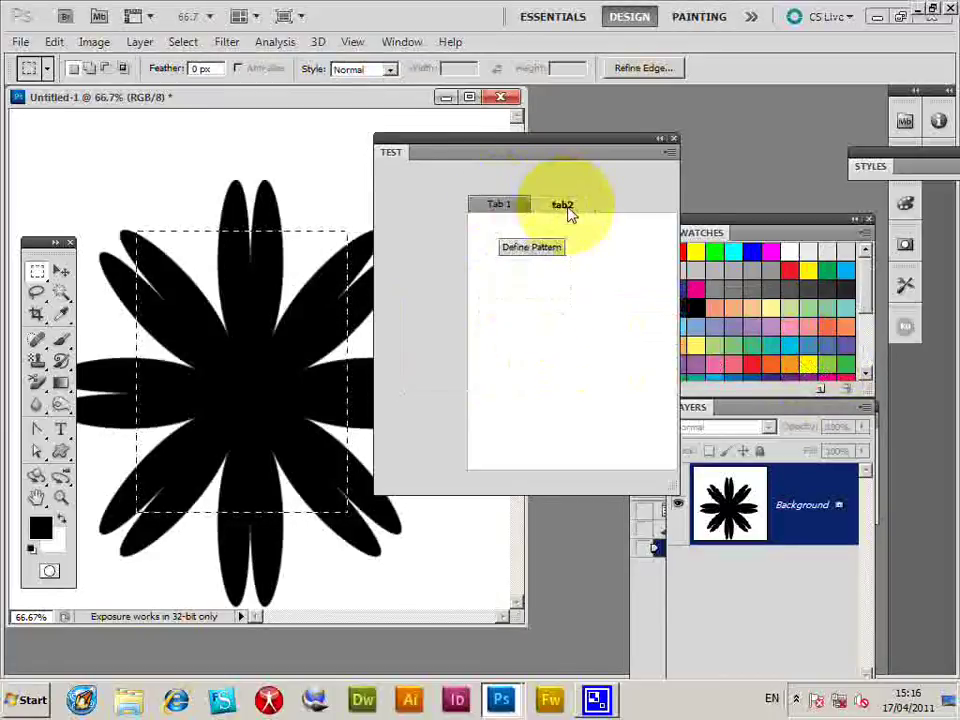
{"action": "left_click", "coordinate": [538, 252]}
{"action": "left_click", "coordinate": [633, 370]}
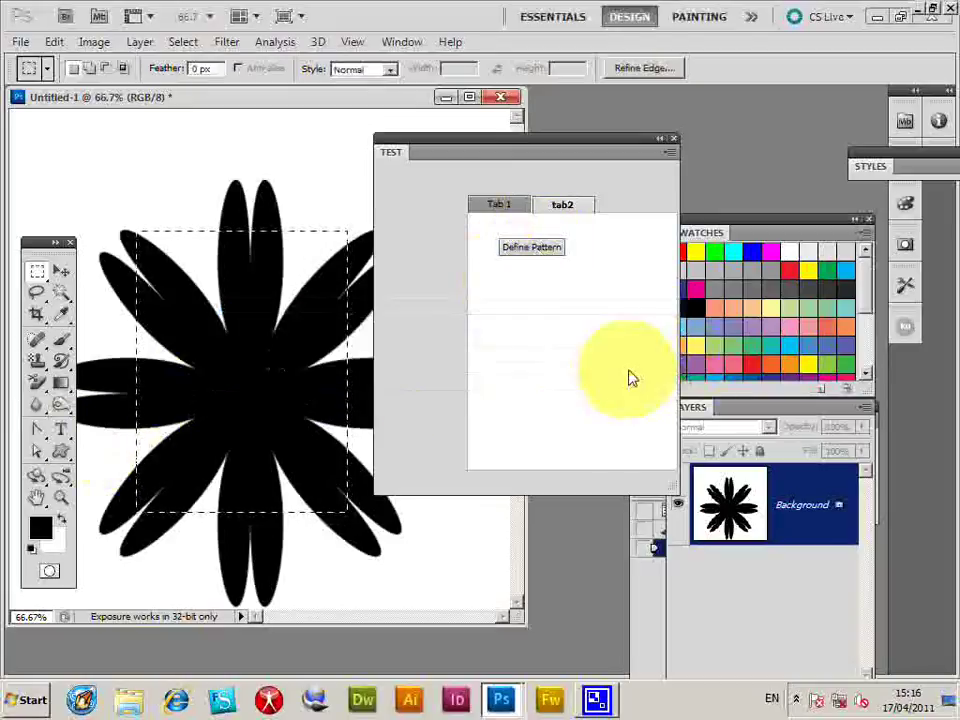
{"action": "left_click", "coordinate": [183, 41]}
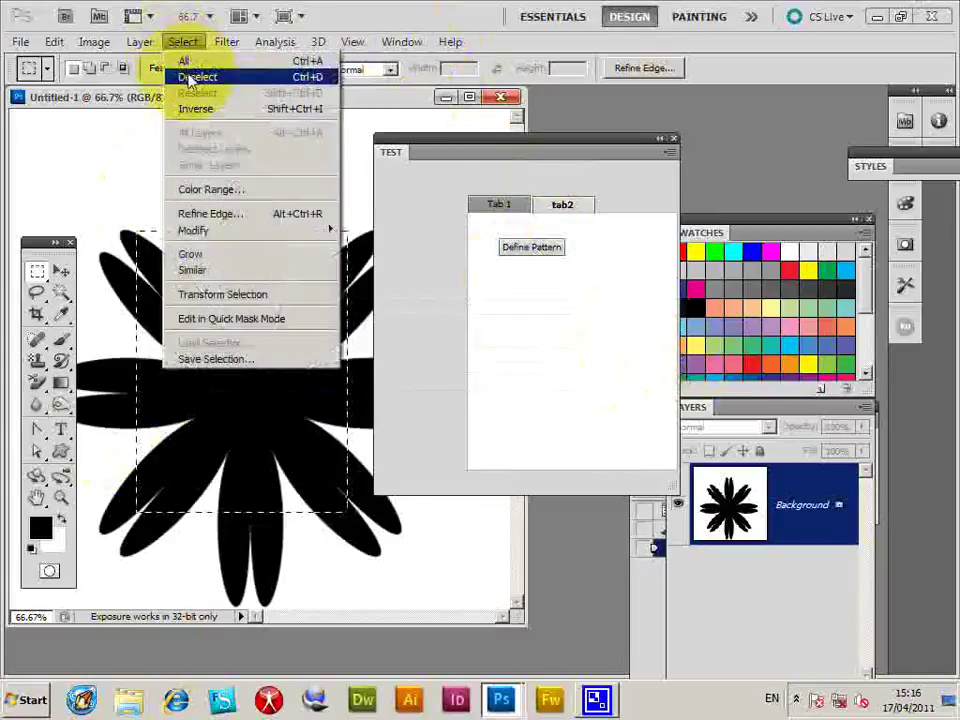
{"action": "left_click", "coordinate": [192, 75]}
Draw a concentric-ring shape layer over the flower and save it as custom shape 'Shape 124'.
{"action": "left_click", "coordinate": [62, 456]}
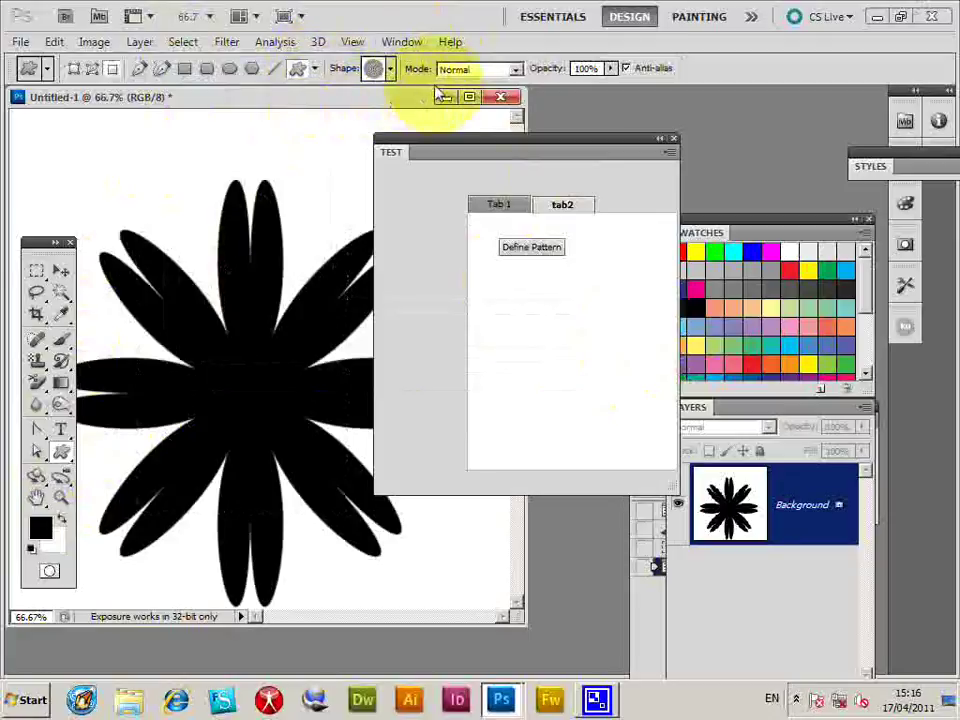
{"action": "left_click", "coordinate": [74, 68]}
{"action": "left_click_drag", "start_coordinate": [118, 142], "coordinate": [262, 335]}
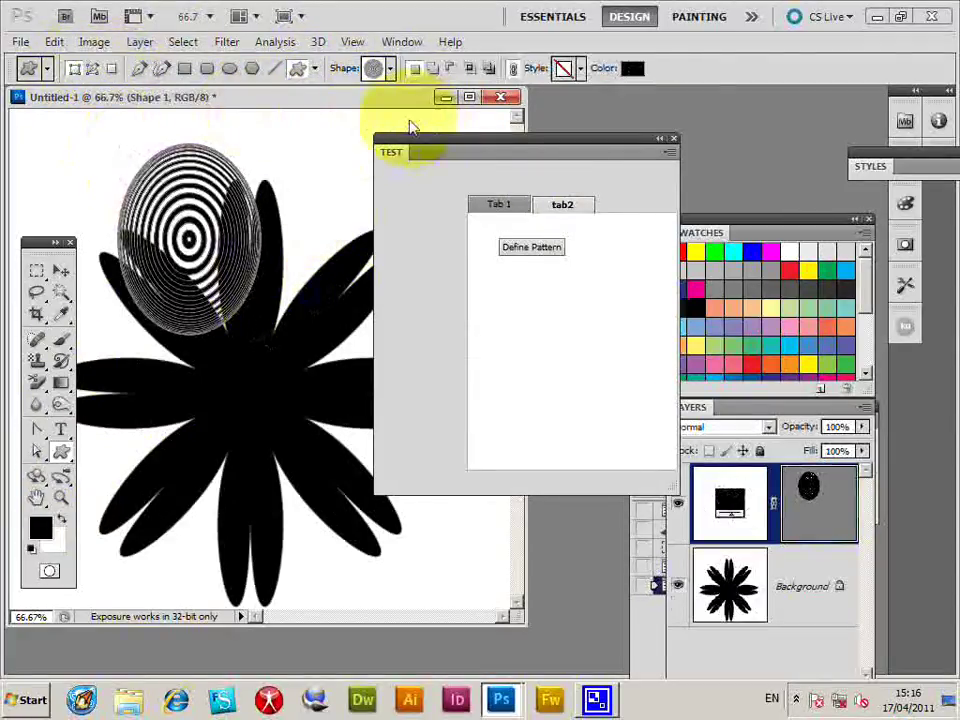
{"action": "left_click", "coordinate": [499, 208]}
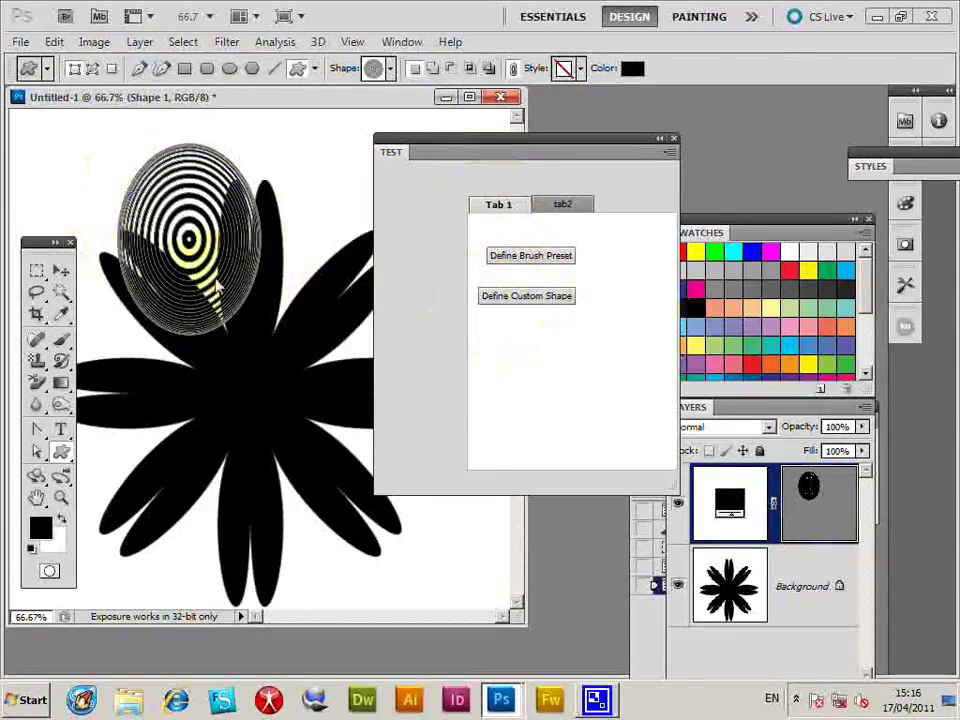
{"action": "left_click", "coordinate": [545, 298]}
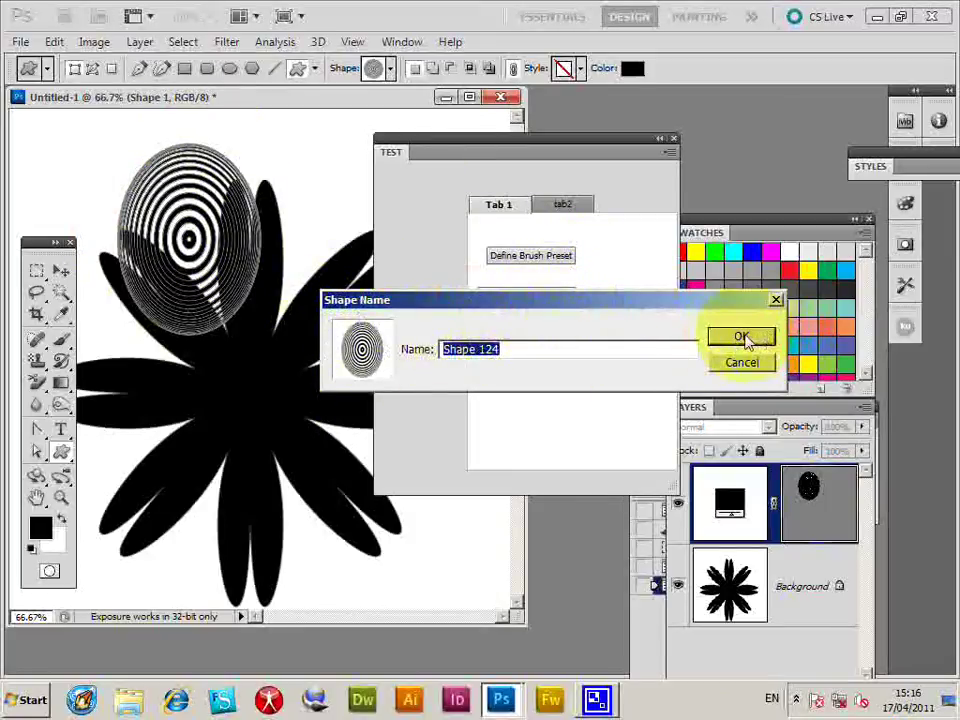
{"action": "left_click", "coordinate": [741, 338]}
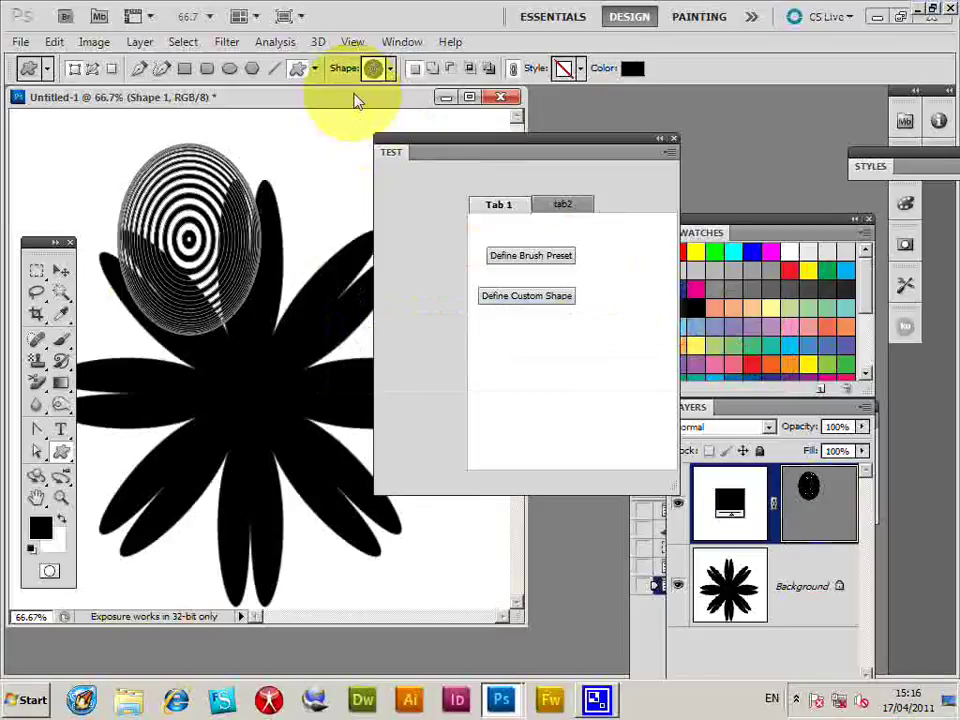